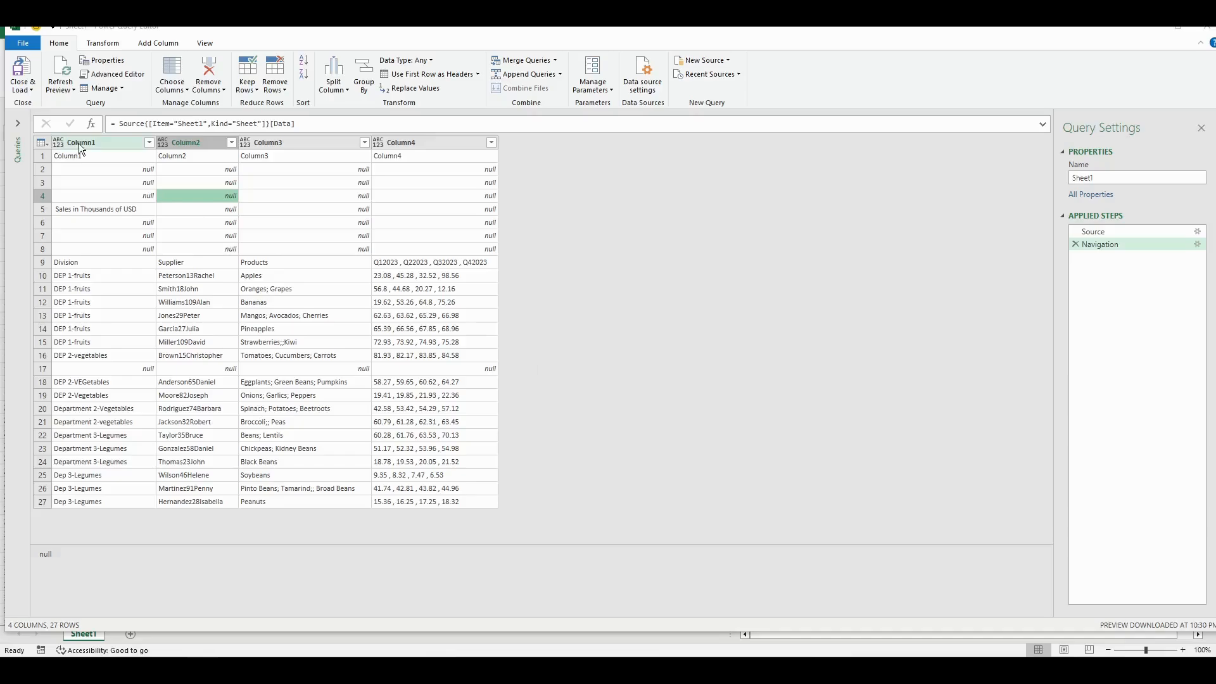
Step: Remove the top 8 rows and all blank rows from the Sheet1 query
{"action": "left_click", "coordinate": [226, 159]}
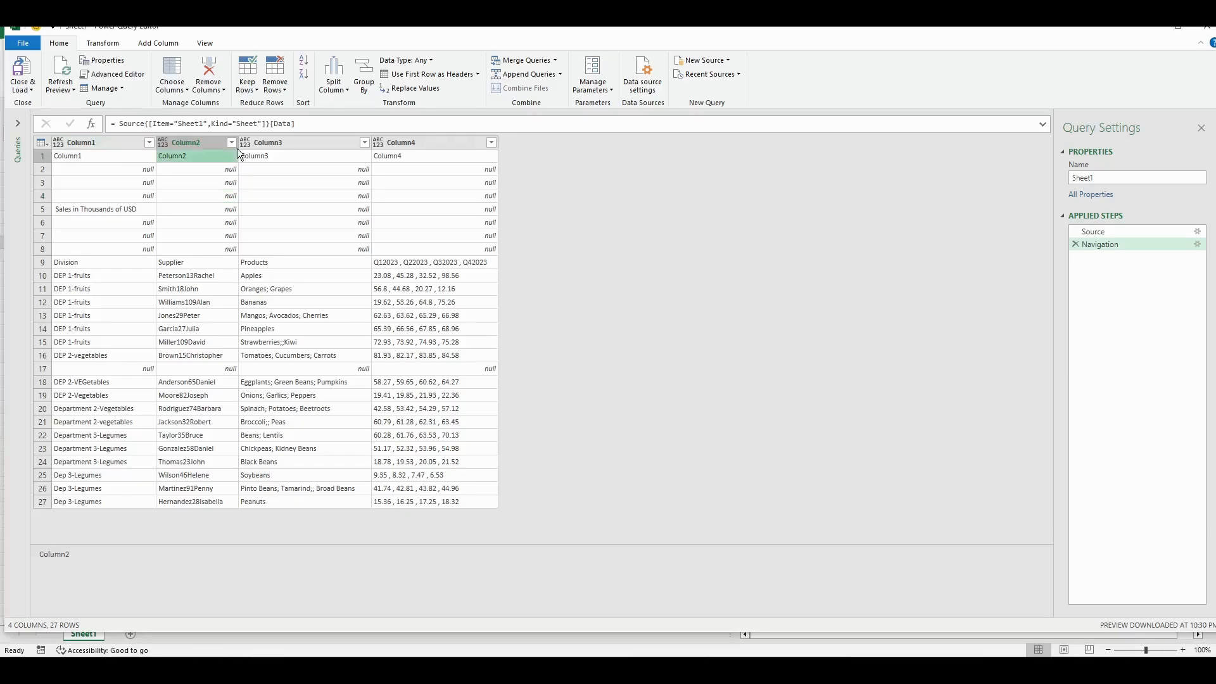
{"action": "left_click", "coordinate": [282, 95]}
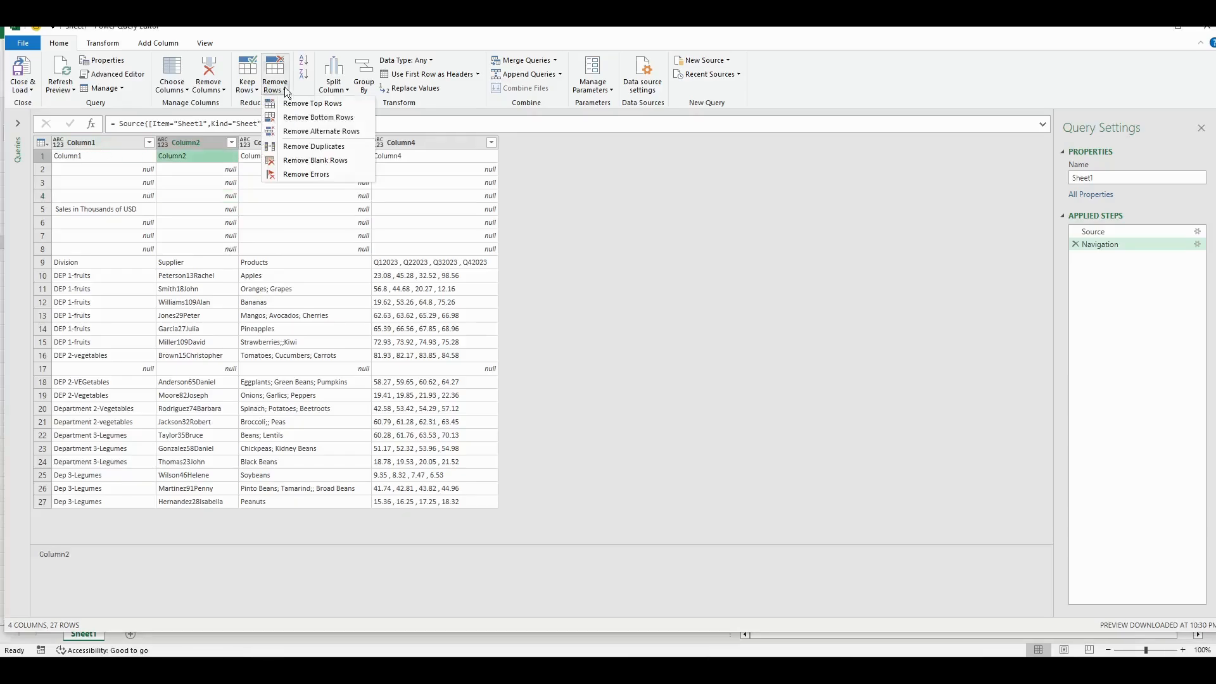
{"action": "left_click", "coordinate": [317, 105]}
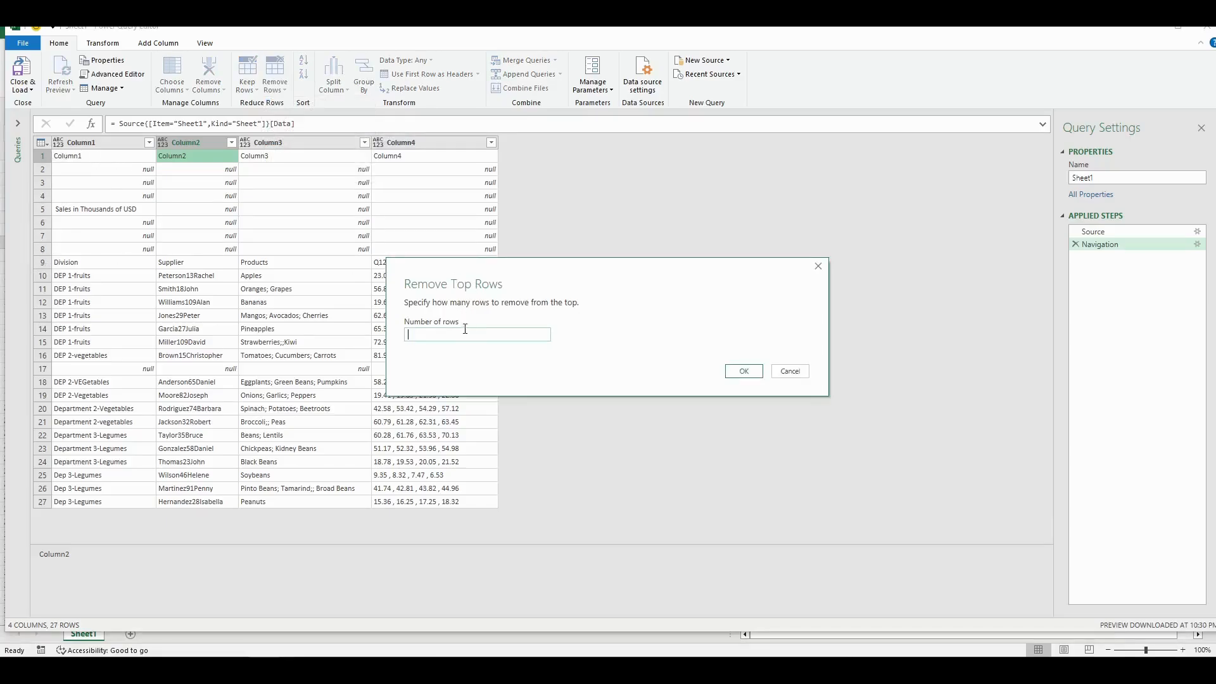
{"action": "type", "text": "8"}
{"action": "left_click", "coordinate": [744, 372]}
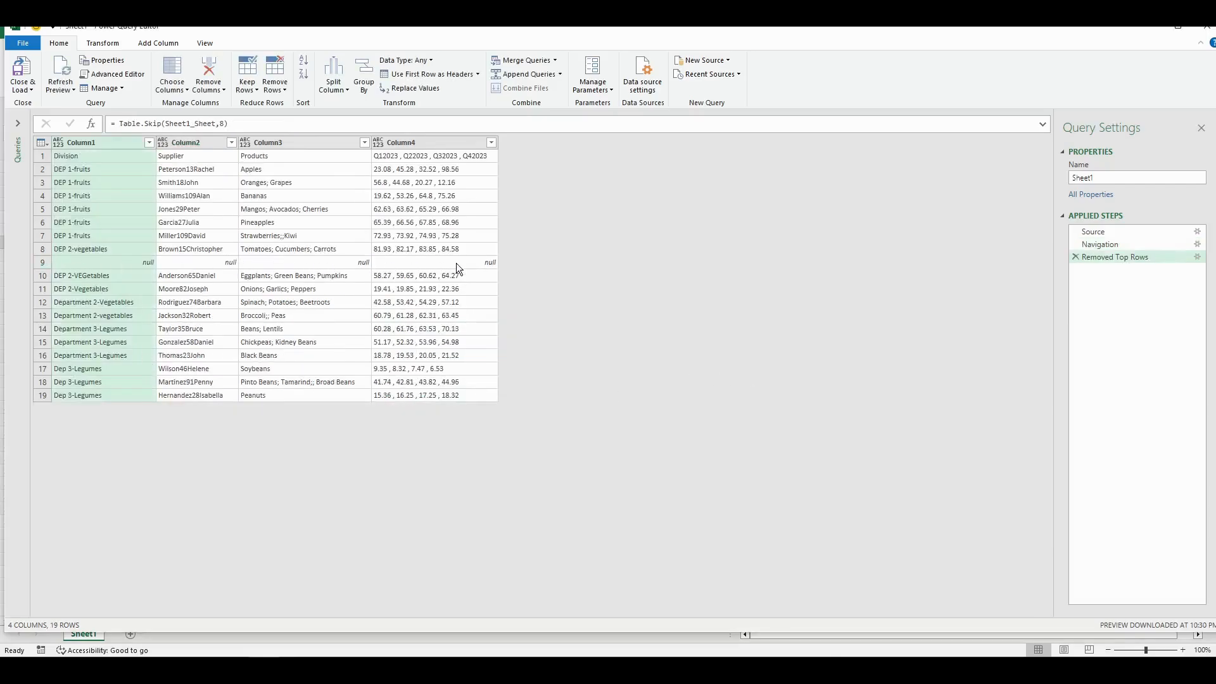
{"action": "left_click", "coordinate": [285, 88]}
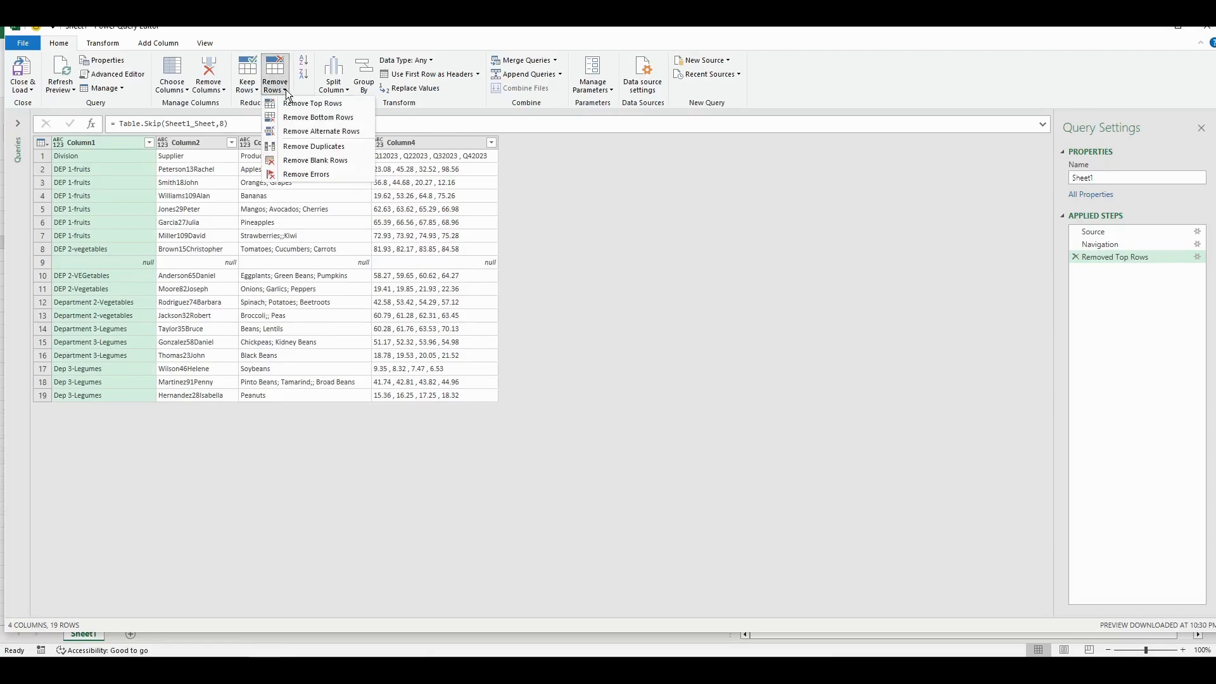
{"action": "left_click", "coordinate": [301, 158]}
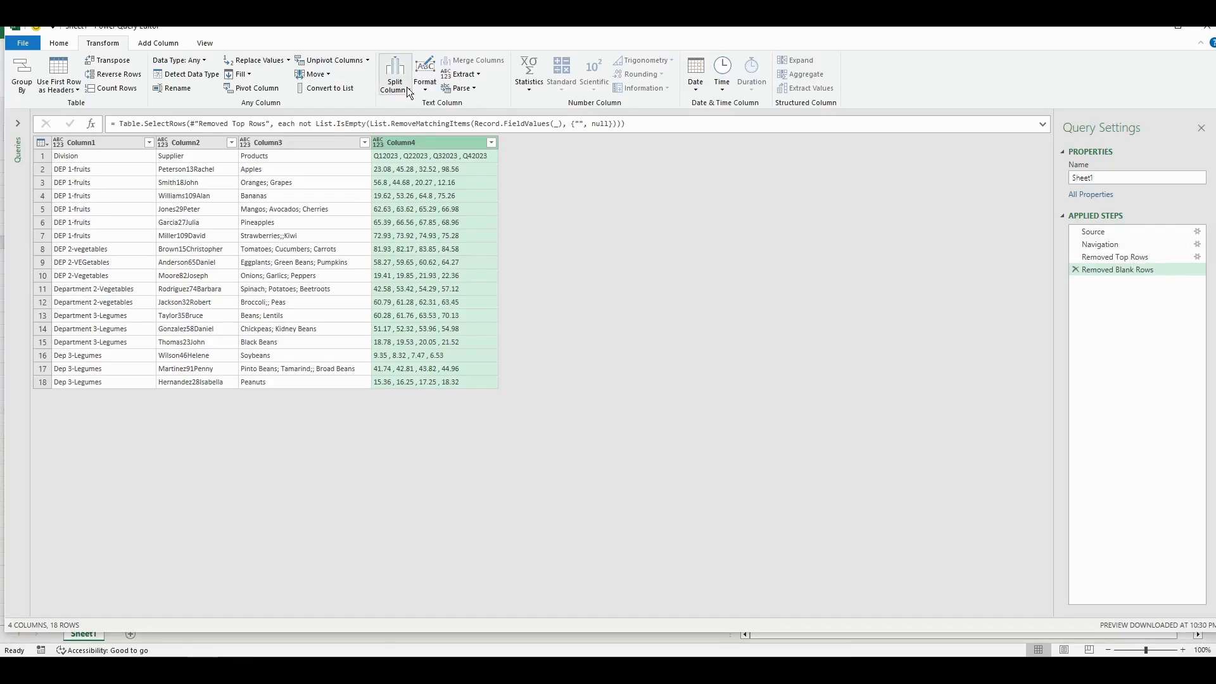
Step: Split Column4 at each comma and check a value in the first resulting column for trailing spaces
{"action": "left_click", "coordinate": [407, 90]}
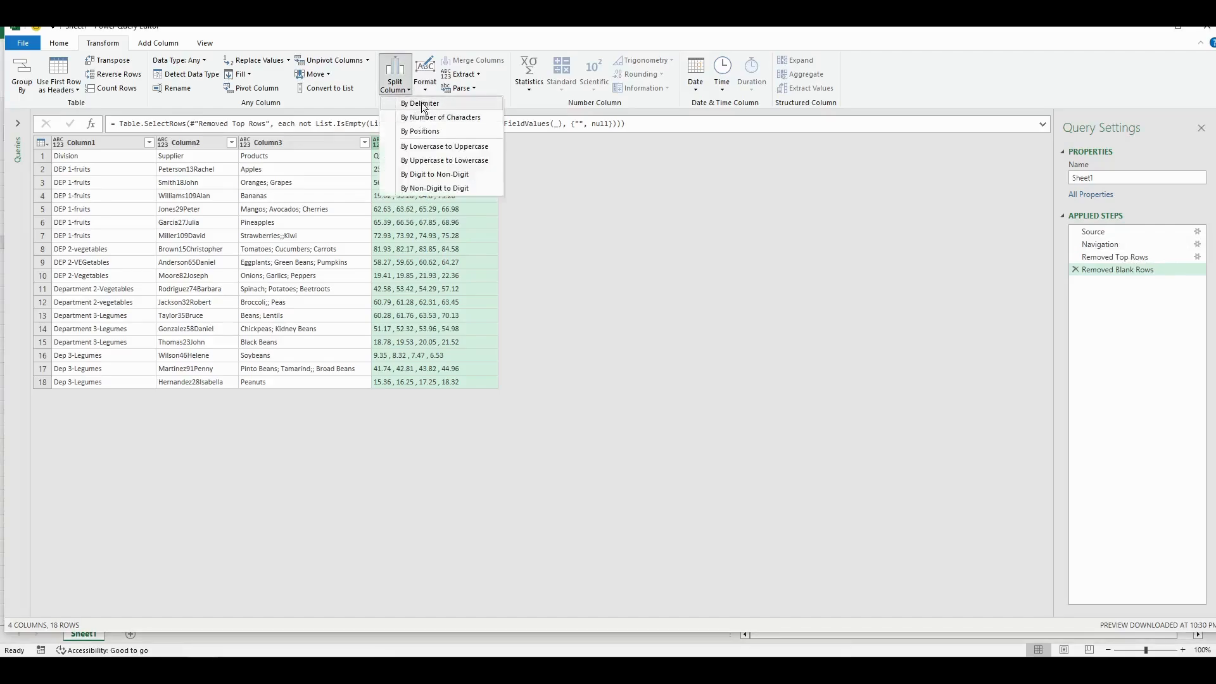
{"action": "left_click", "coordinate": [421, 103]}
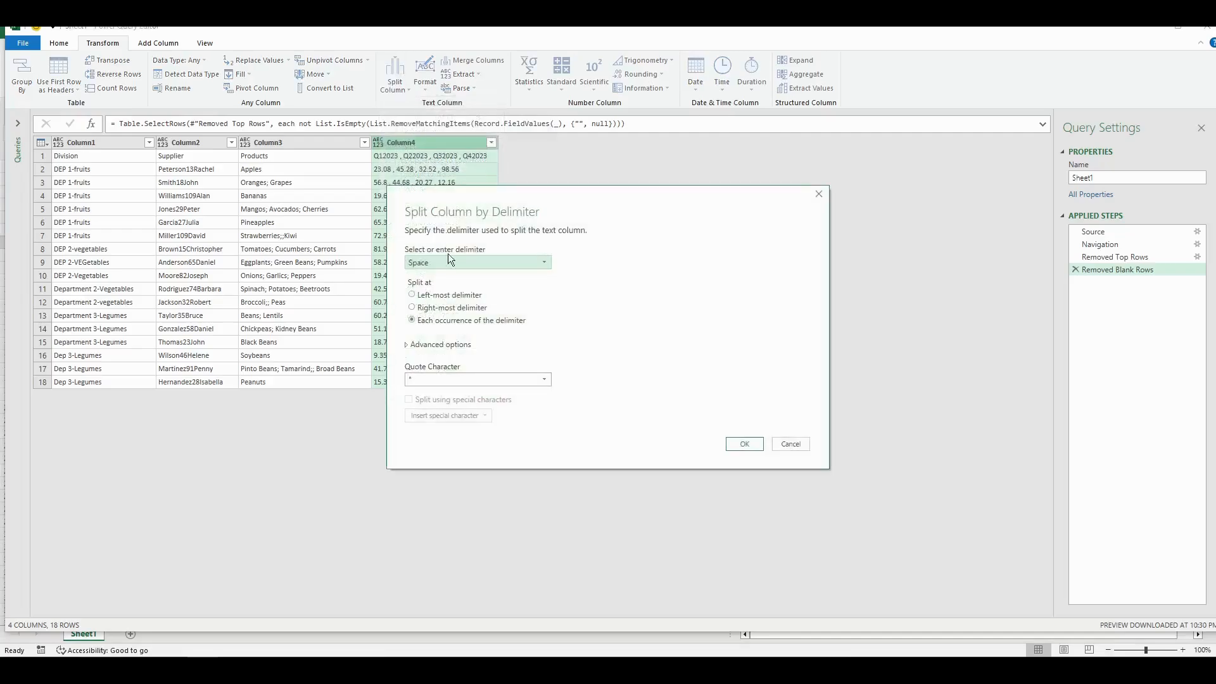
{"action": "left_click", "coordinate": [539, 261]}
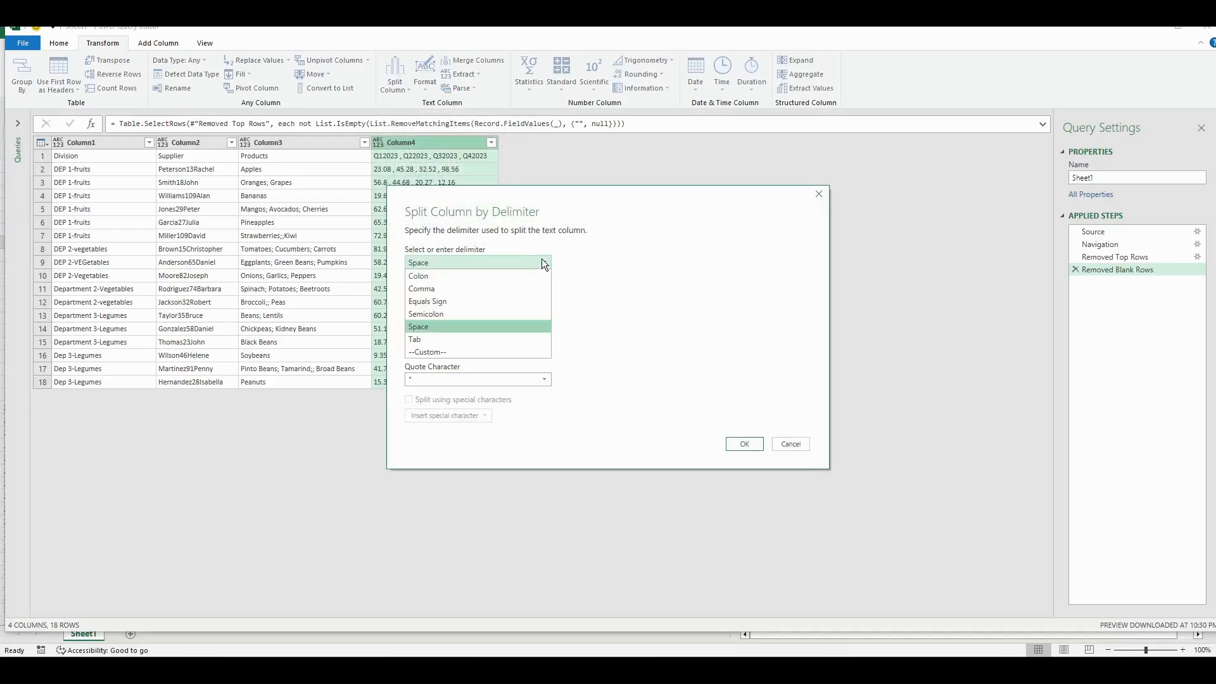
{"action": "left_click", "coordinate": [478, 288]}
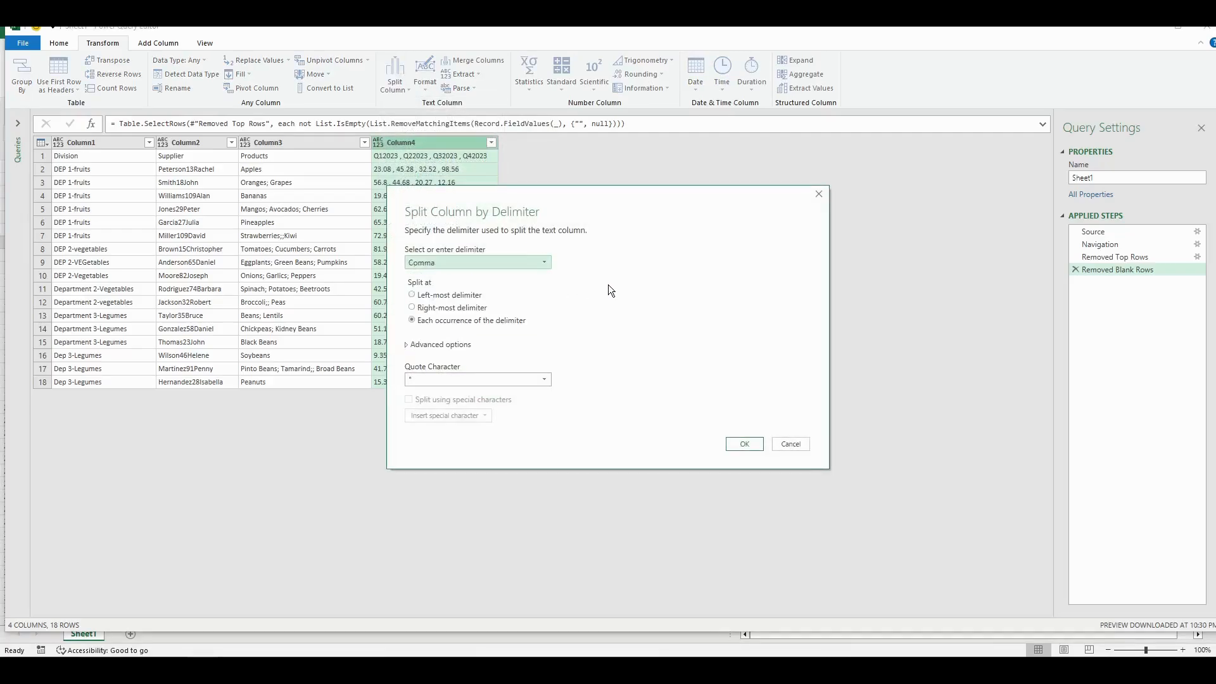
{"action": "left_click", "coordinate": [745, 444]}
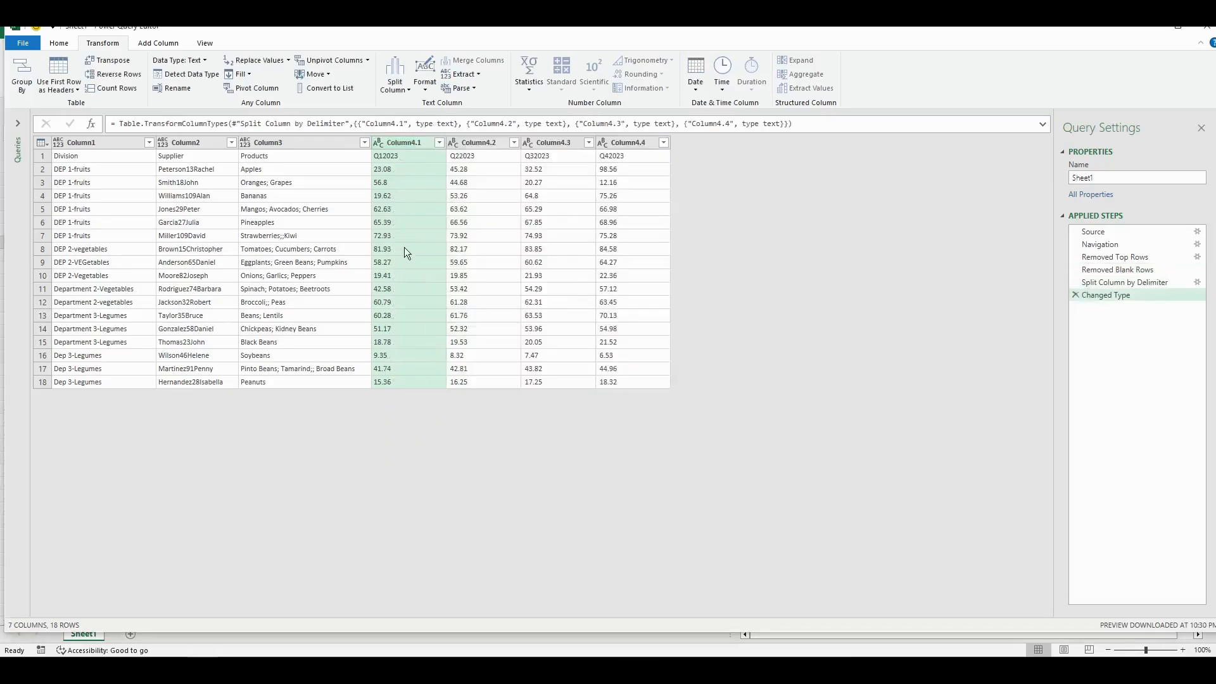
{"action": "left_click", "coordinate": [405, 193]}
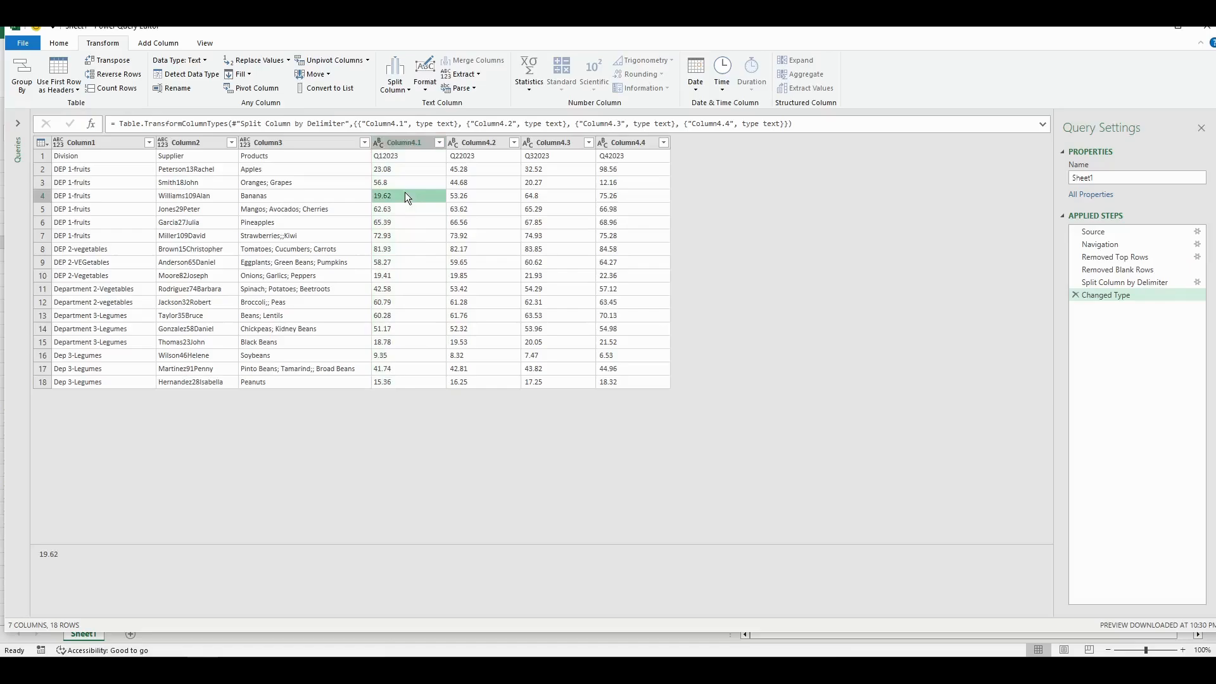
{"action": "left_click", "coordinate": [61, 554]}
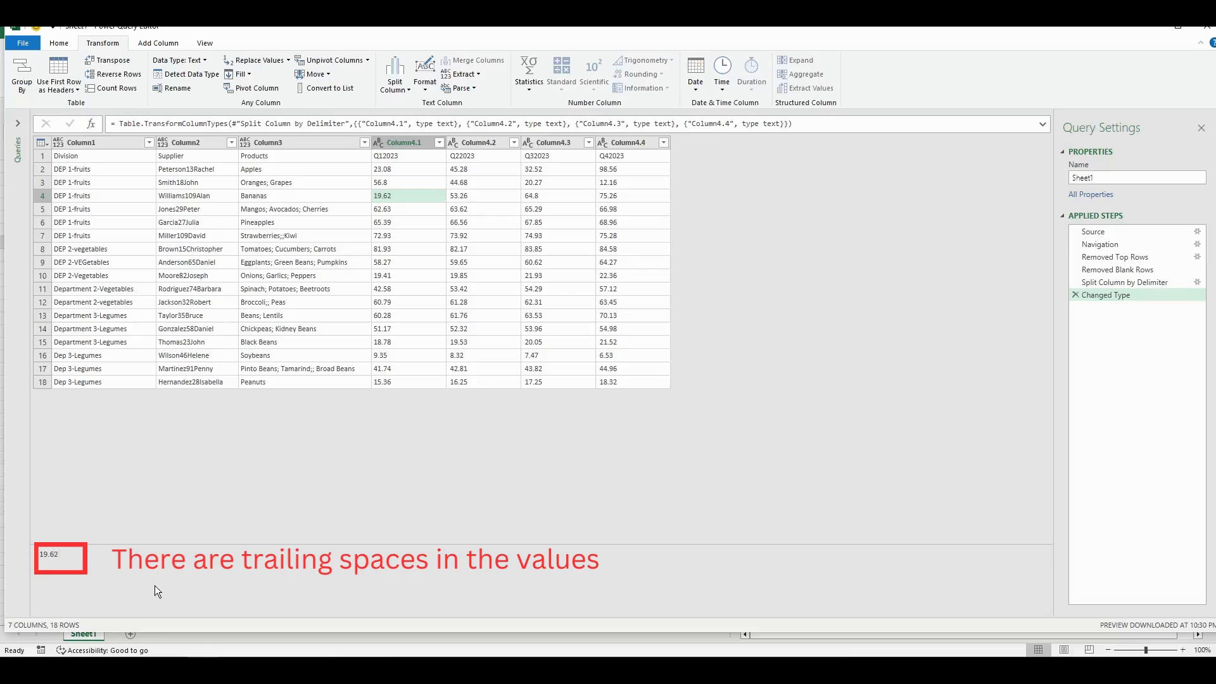
Step: Trim the text in Column4.1 through Column4.4 and check several values for leftover spaces
{"action": "left_click", "coordinate": [395, 143]}
{"action": "left_click", "coordinate": [630, 142], "text": "shift"}
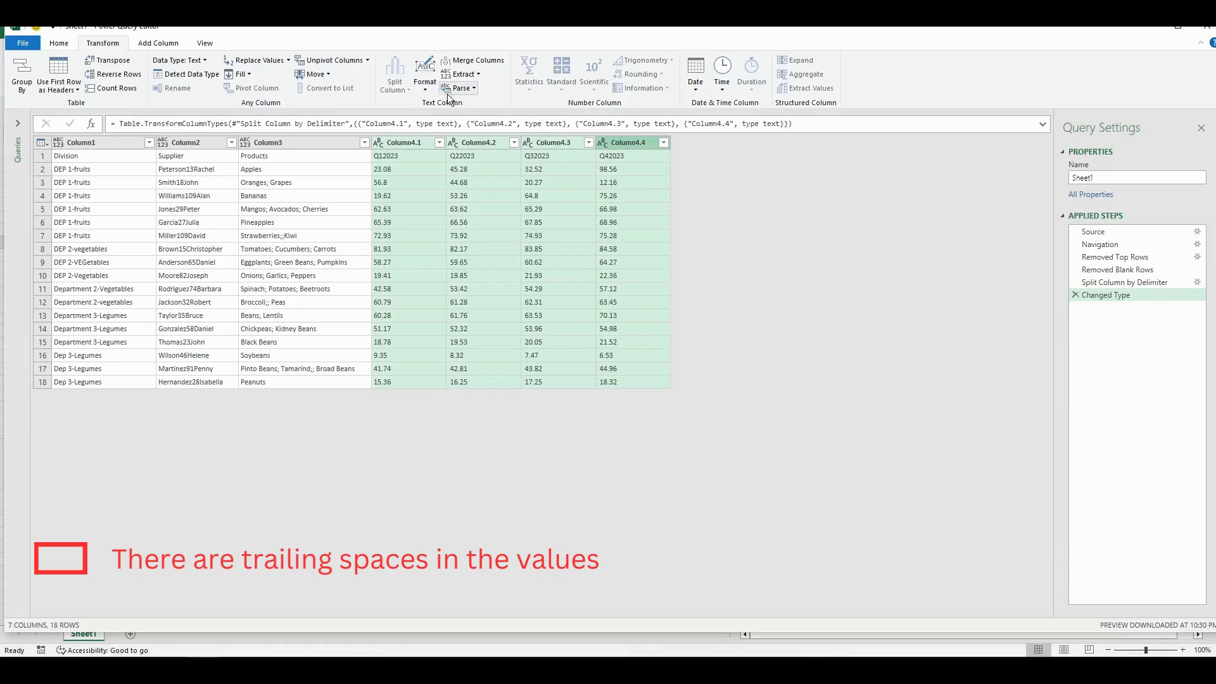
{"action": "left_click", "coordinate": [425, 76]}
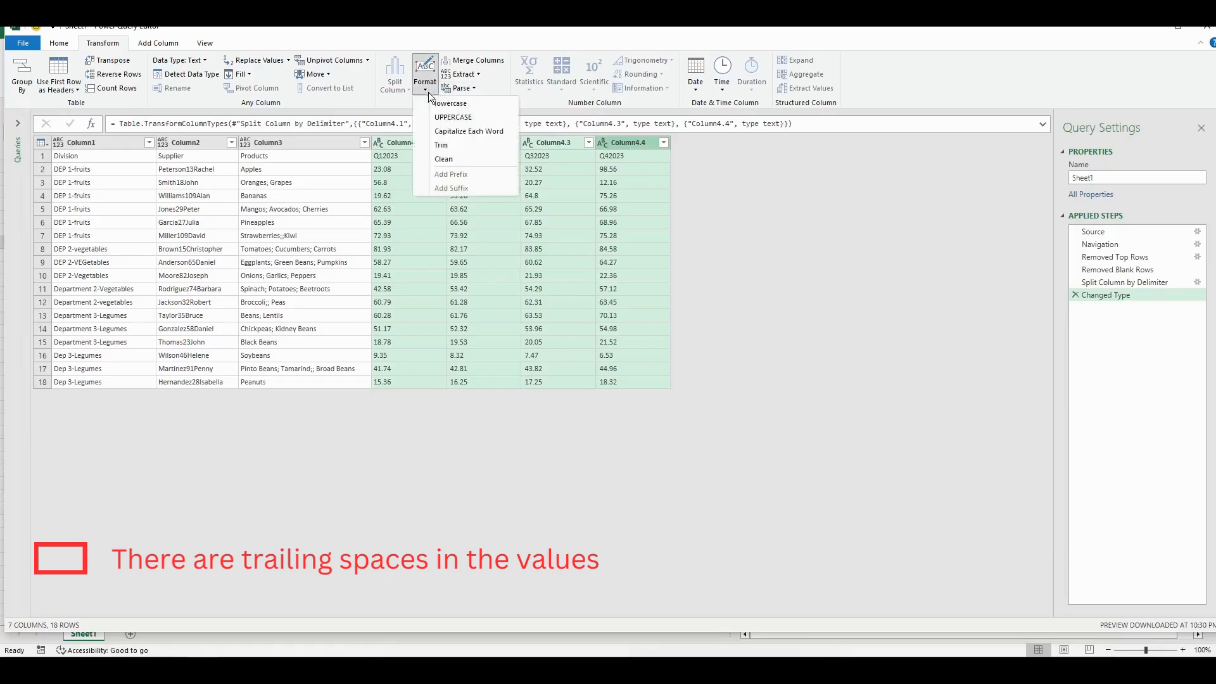
{"action": "left_click", "coordinate": [457, 145]}
{"action": "left_click", "coordinate": [396, 218]}
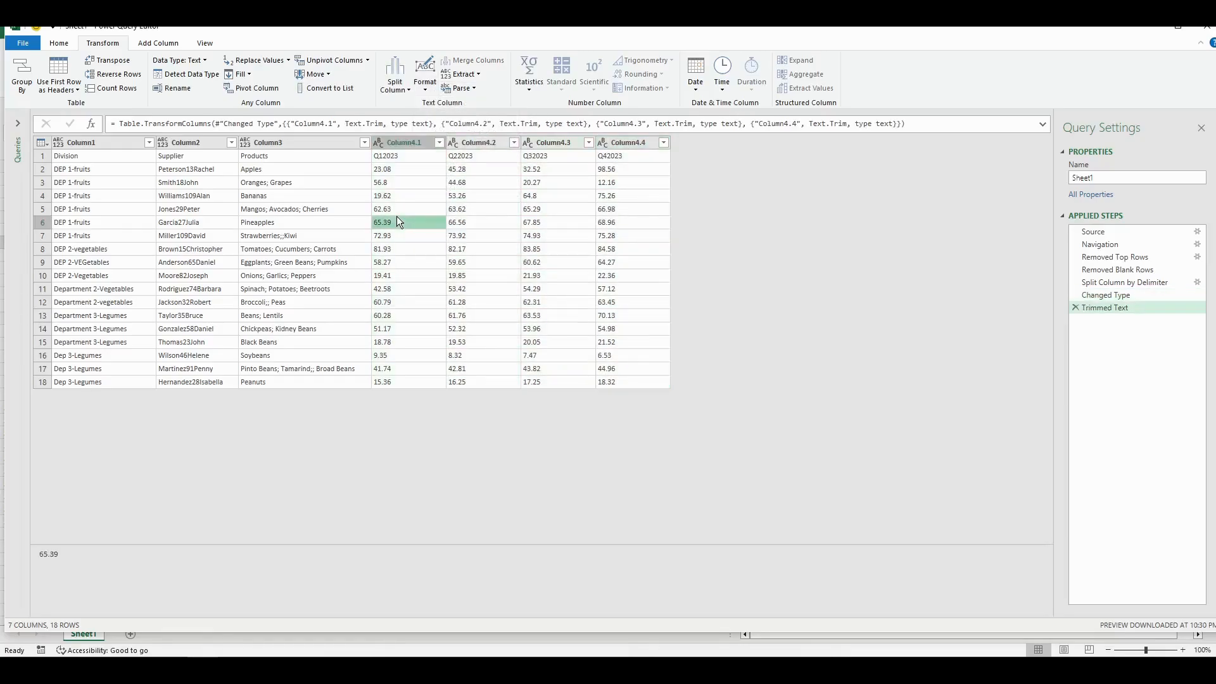
{"action": "left_click", "coordinate": [488, 222]}
{"action": "left_click", "coordinate": [504, 263]}
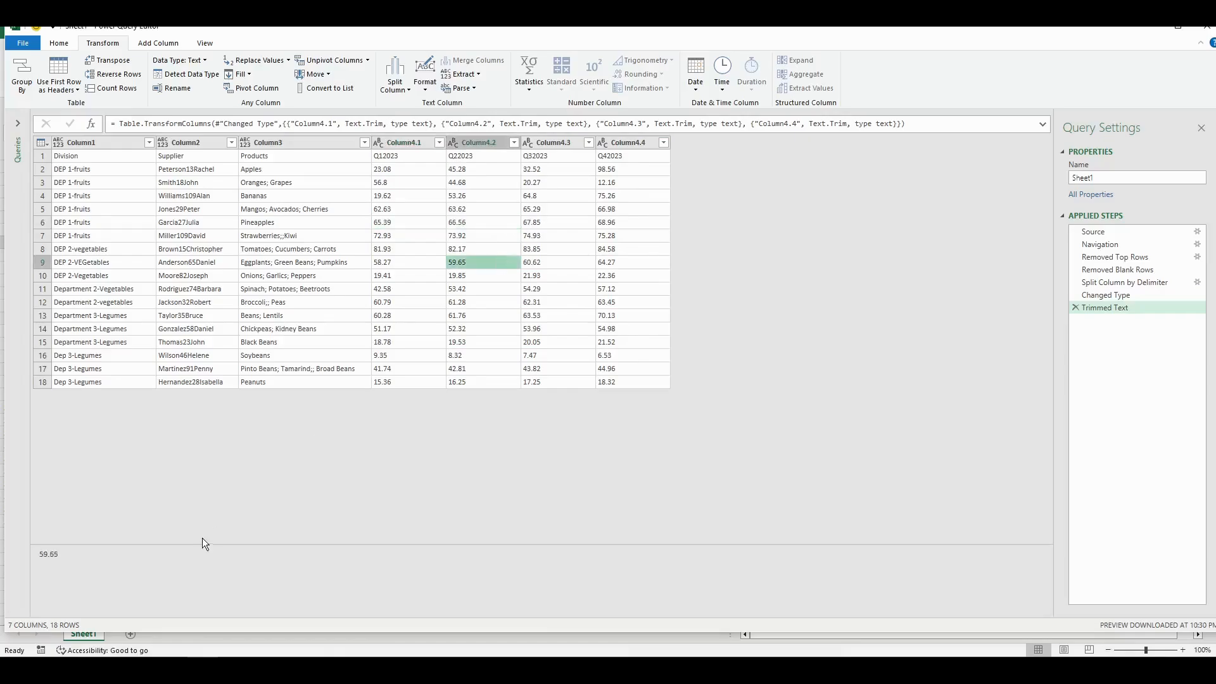
{"action": "left_click", "coordinate": [81, 555]}
{"action": "left_click", "coordinate": [547, 278]}
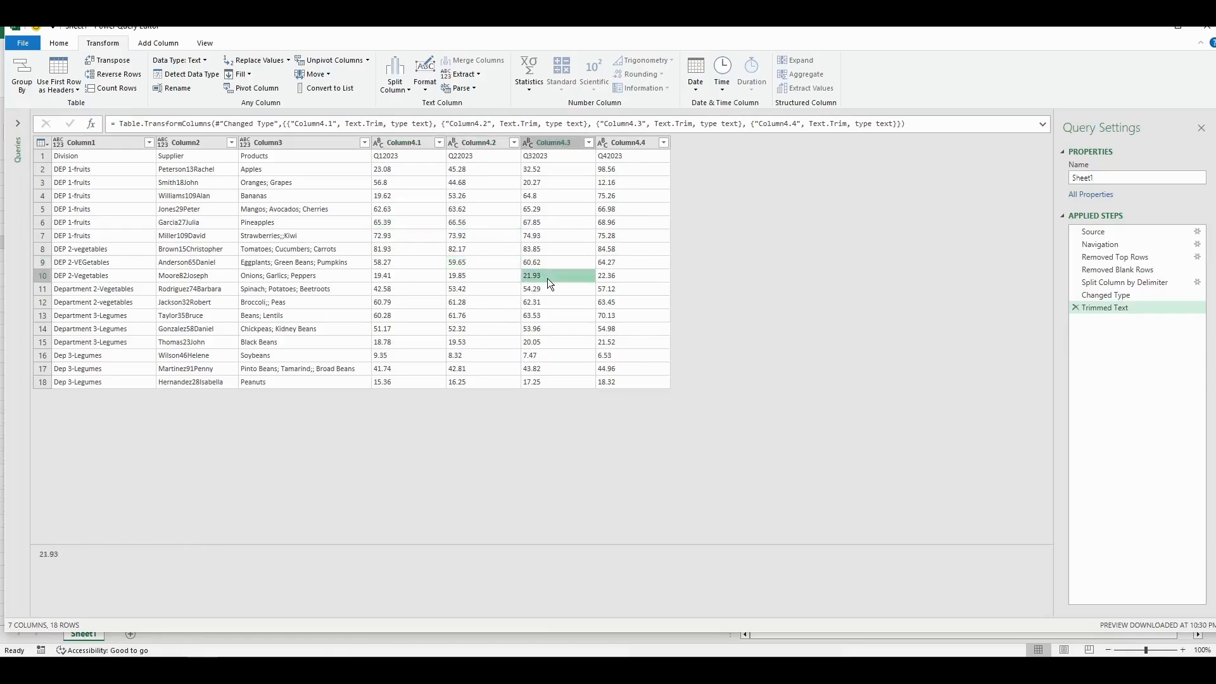
{"action": "left_click", "coordinate": [583, 300]}
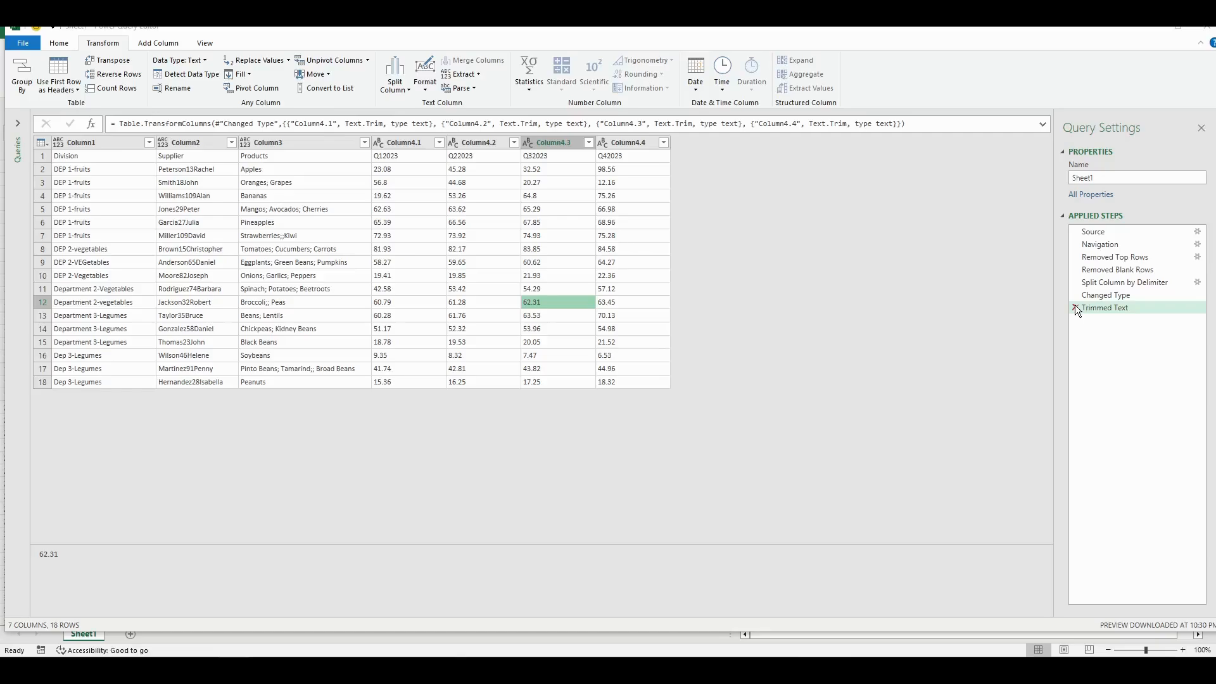
Step: Delete the Trimmed Text, Changed Type and Split Column by Delimiter steps from the query
{"action": "left_click", "coordinate": [1074, 306]}
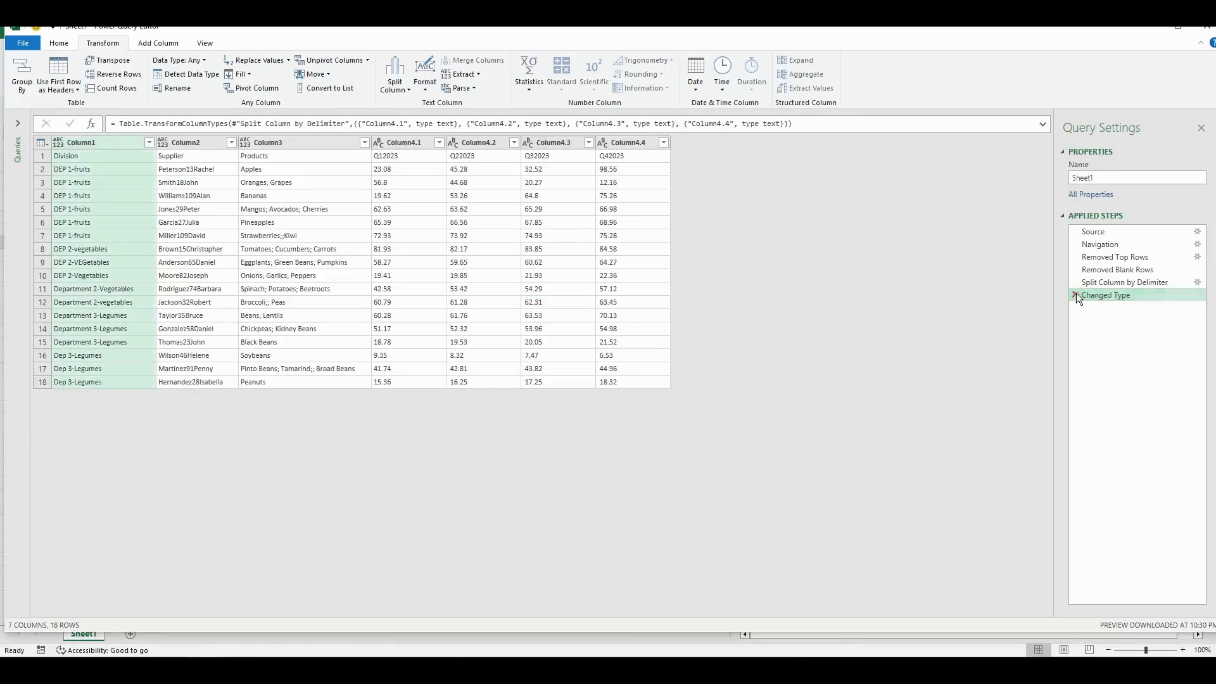
{"action": "left_click", "coordinate": [1074, 295]}
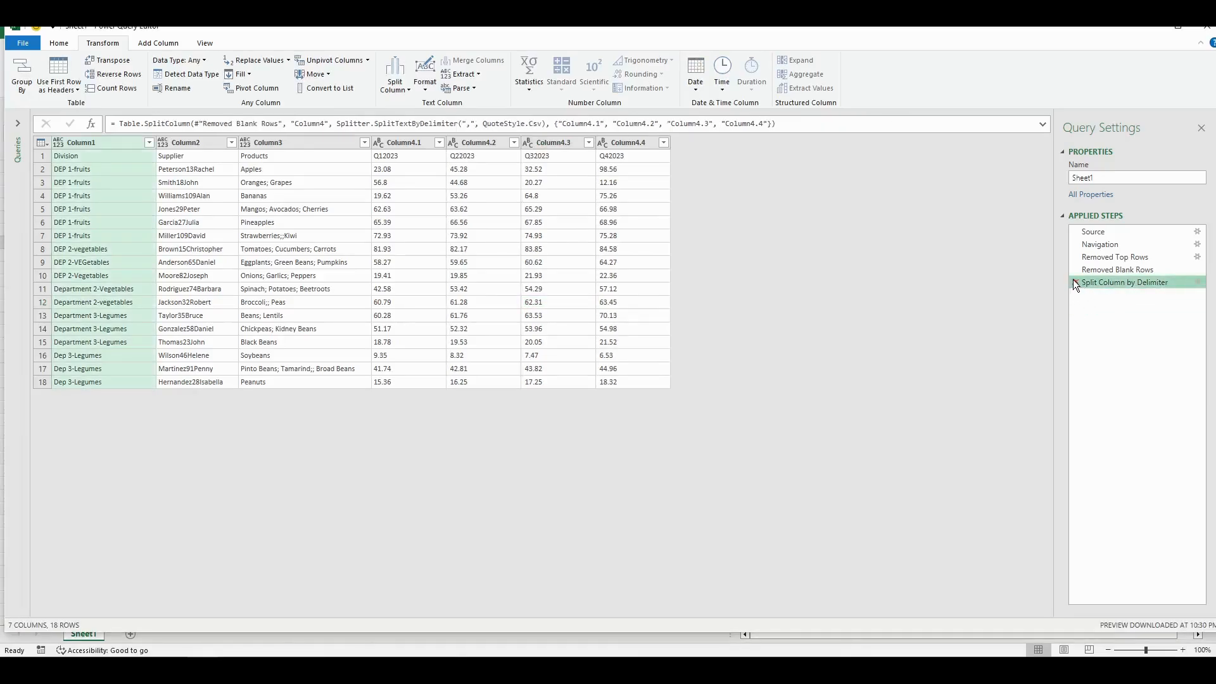
{"action": "left_click", "coordinate": [1074, 283]}
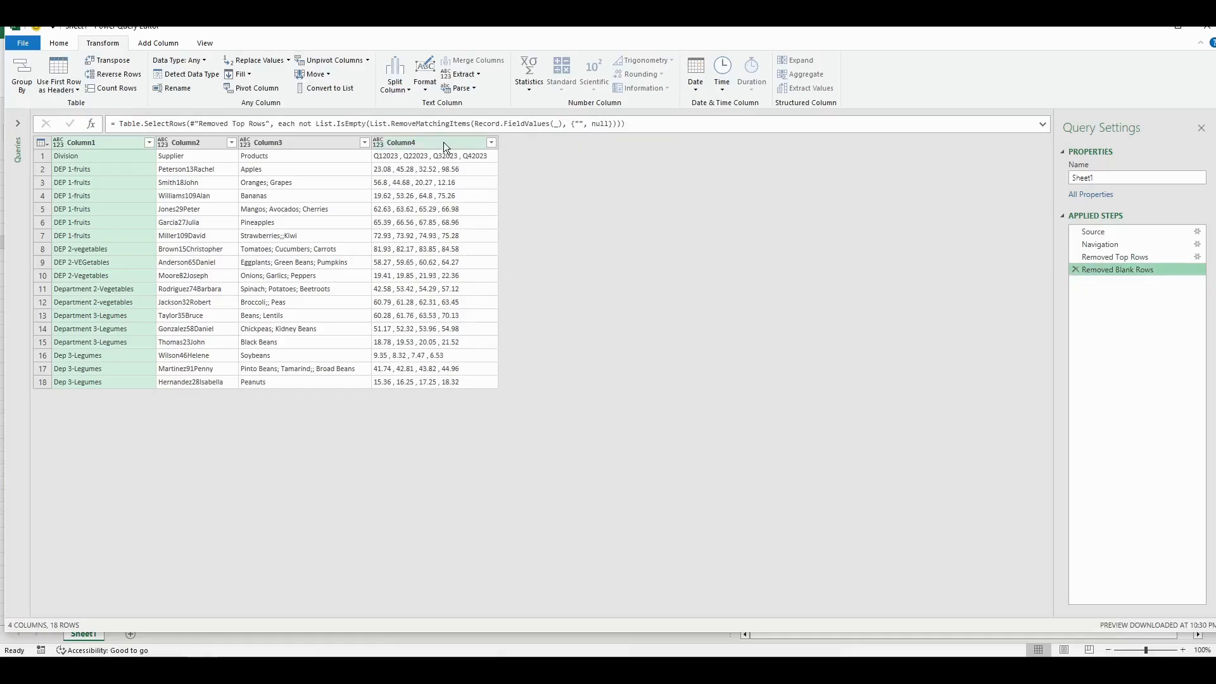
Step: Split Column4 at each occurrence of a custom space-comma-space delimiter and check values in the first two resulting columns for stray spaces
{"action": "left_click", "coordinate": [443, 142]}
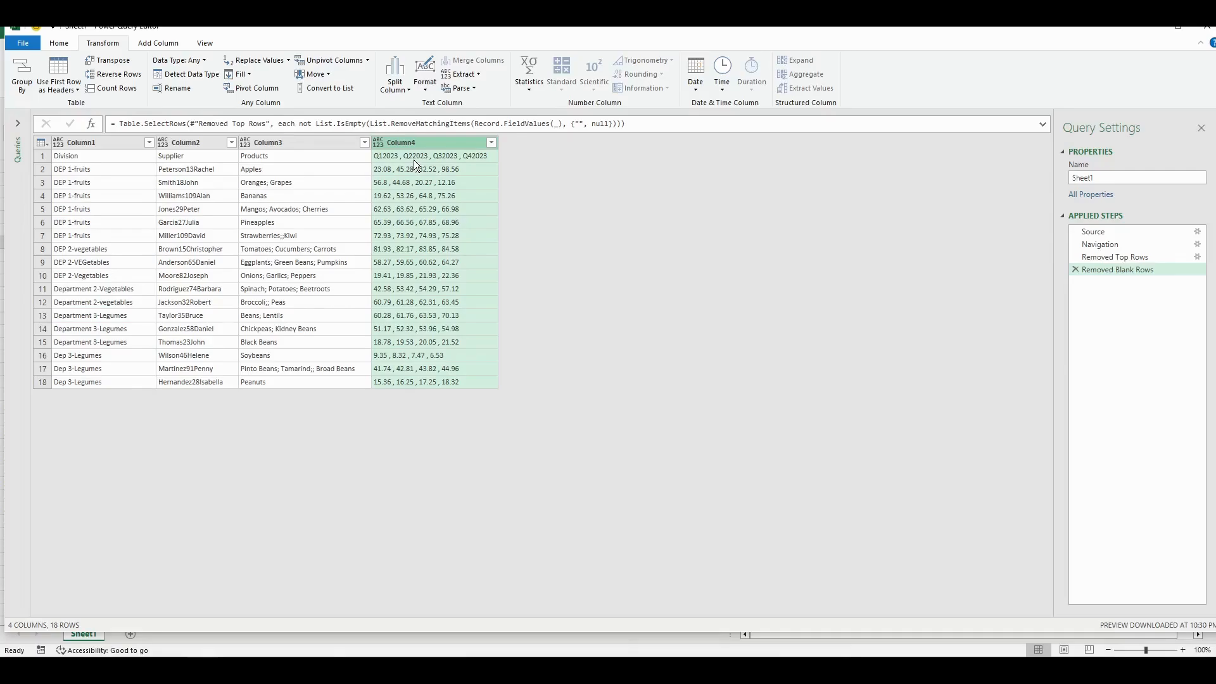
{"action": "left_click", "coordinate": [408, 89]}
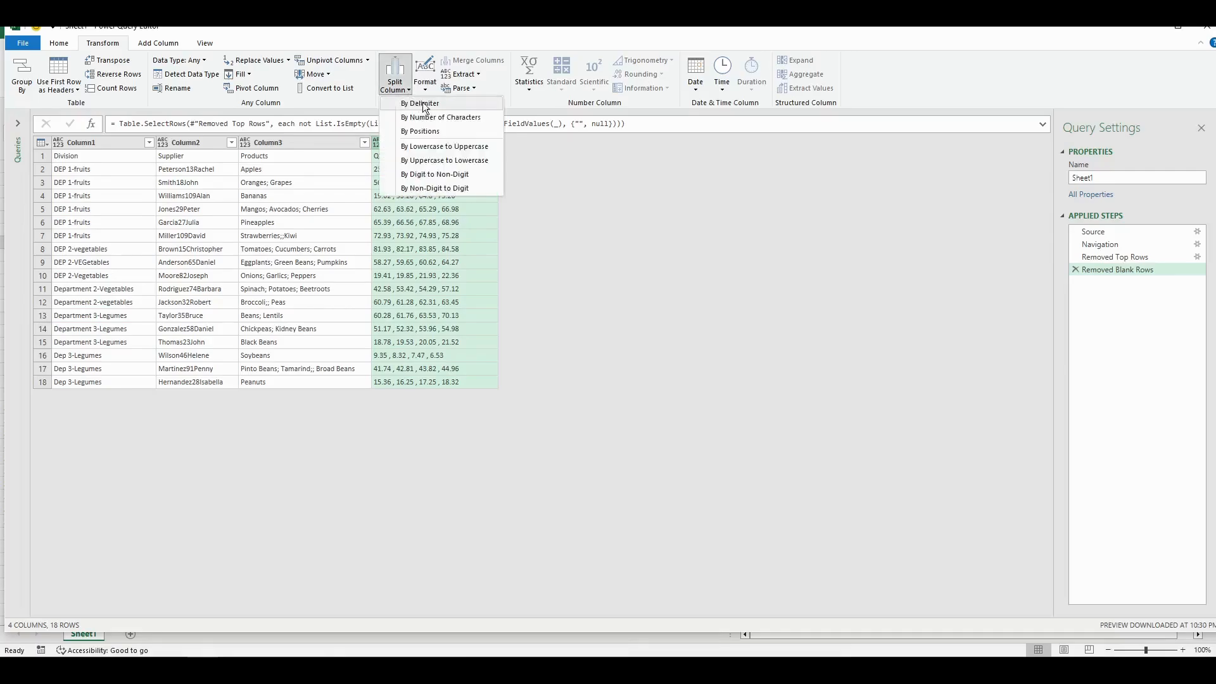
{"action": "left_click", "coordinate": [425, 104]}
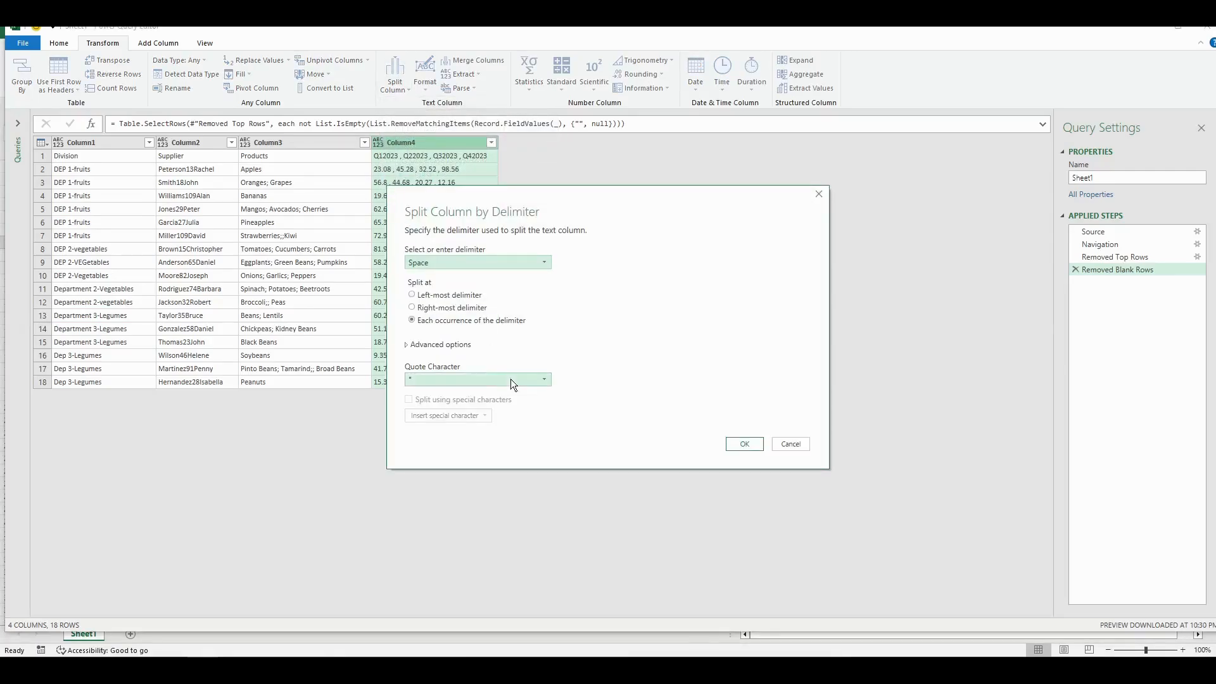
{"action": "left_click", "coordinate": [449, 264]}
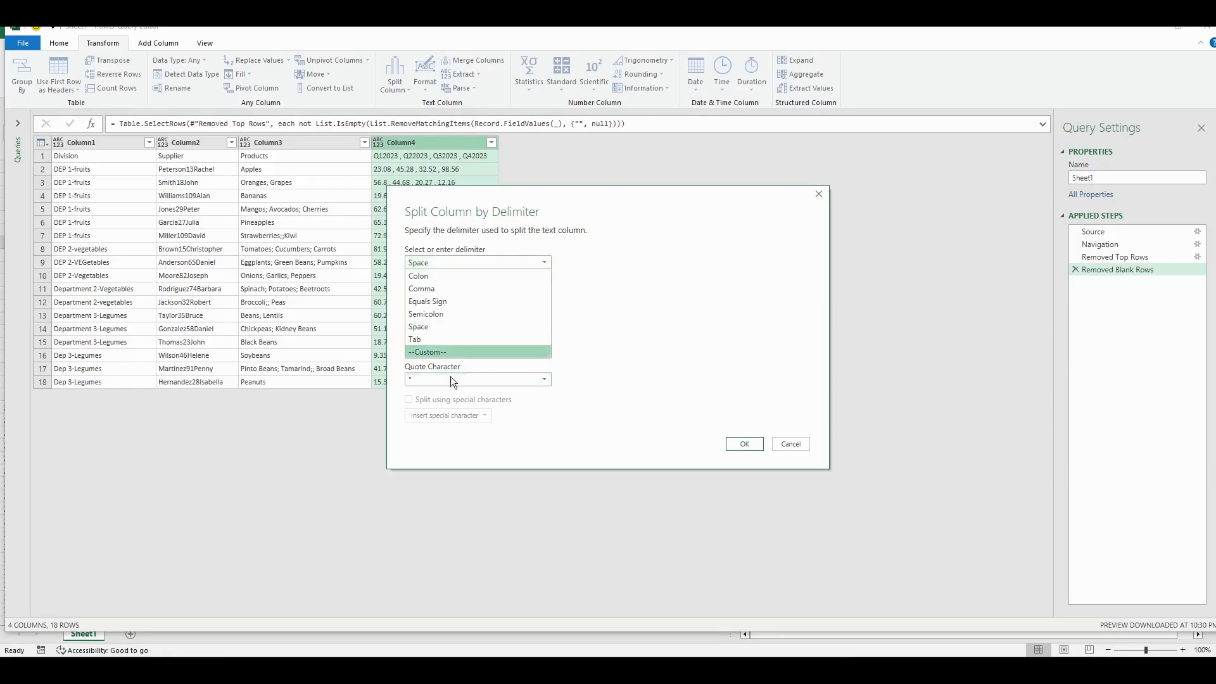
{"action": "left_click", "coordinate": [451, 352]}
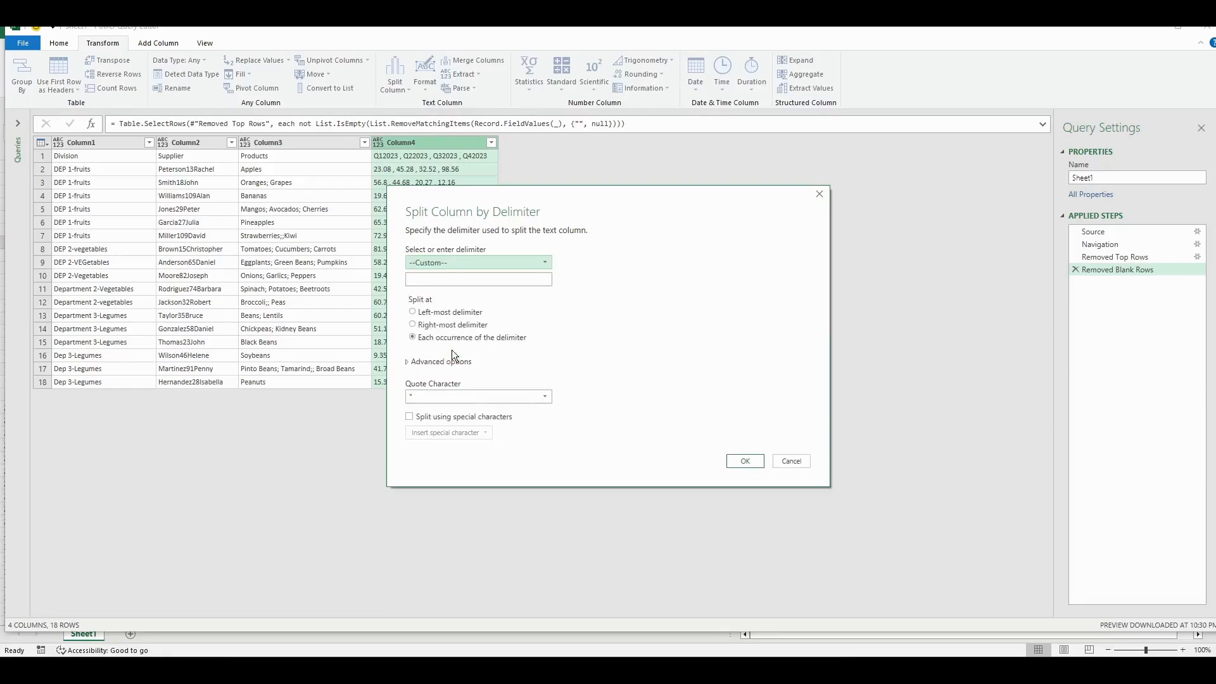
{"action": "left_click", "coordinate": [434, 280]}
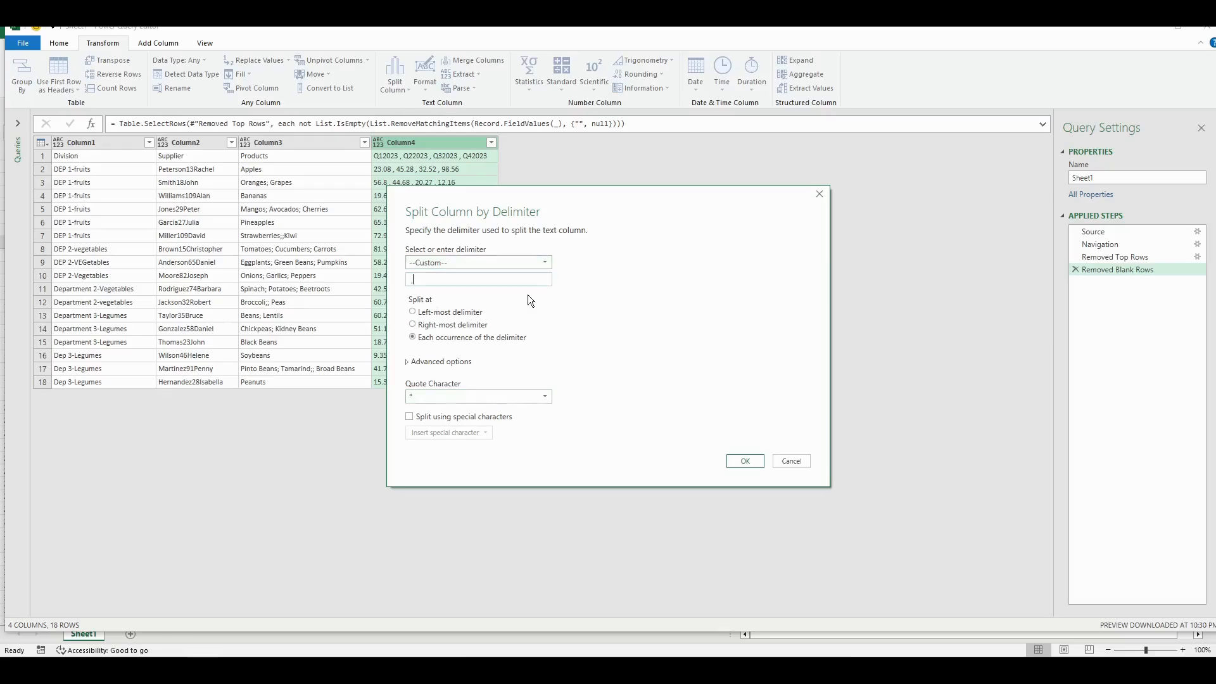
{"action": "left_click", "coordinate": [745, 461]}
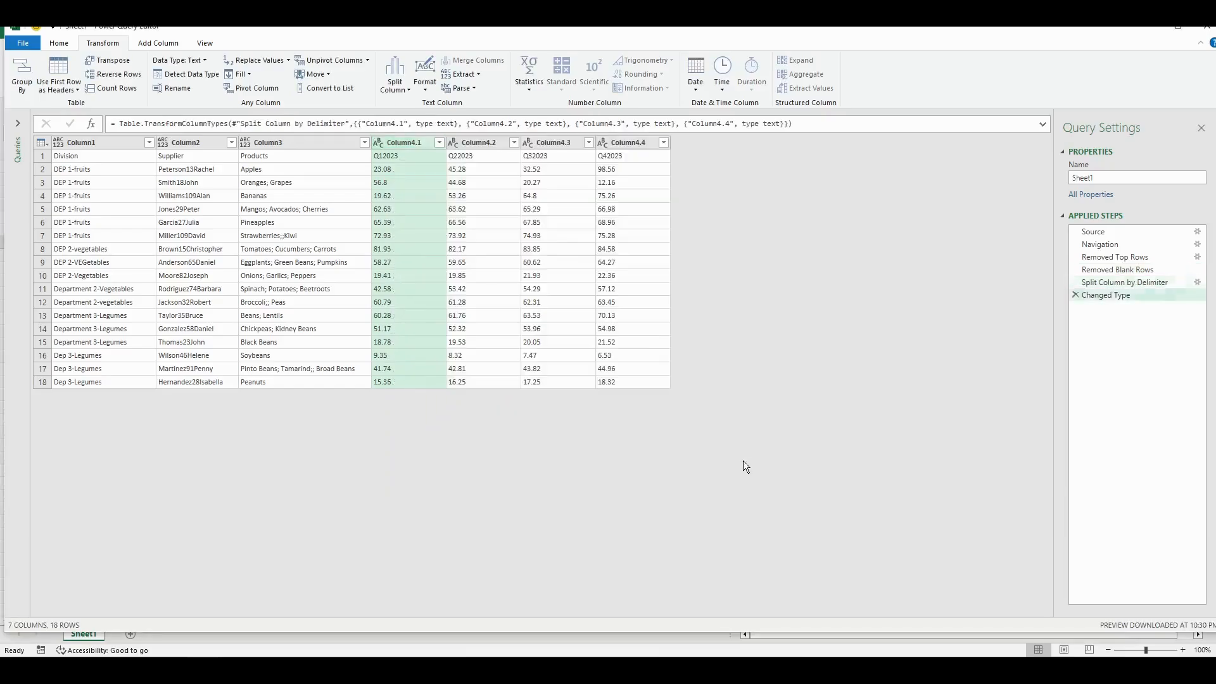
{"action": "left_click", "coordinate": [398, 184]}
{"action": "left_click", "coordinate": [70, 555]}
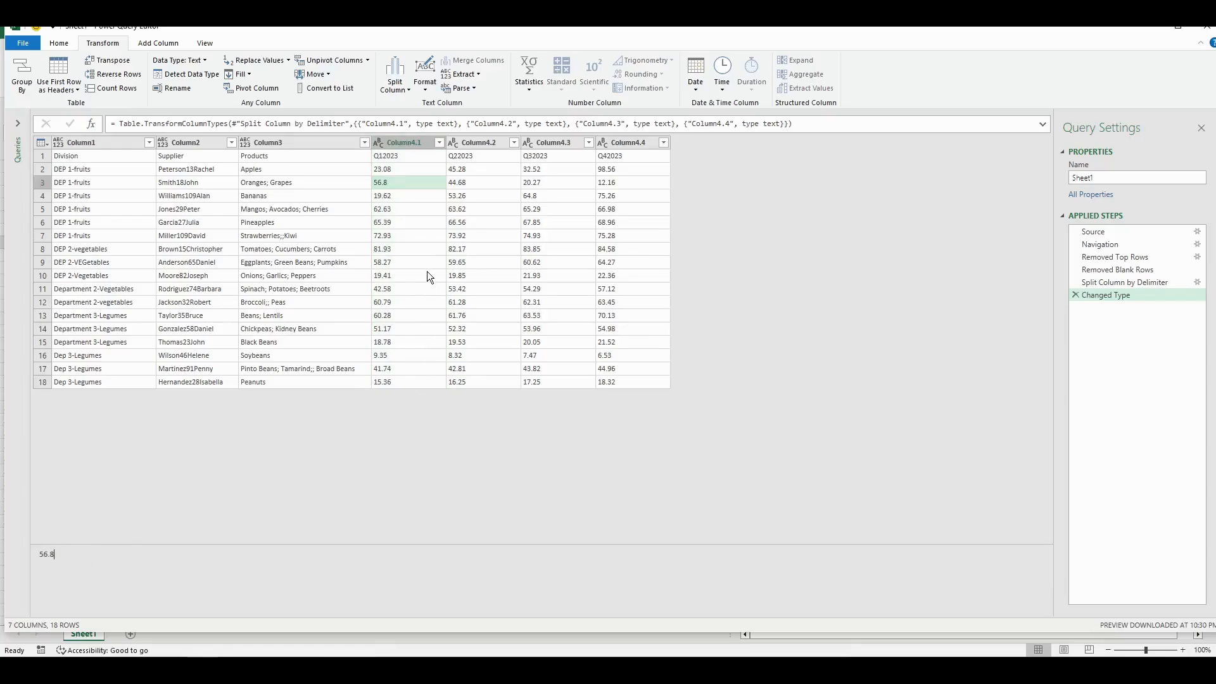
{"action": "left_click", "coordinate": [460, 263]}
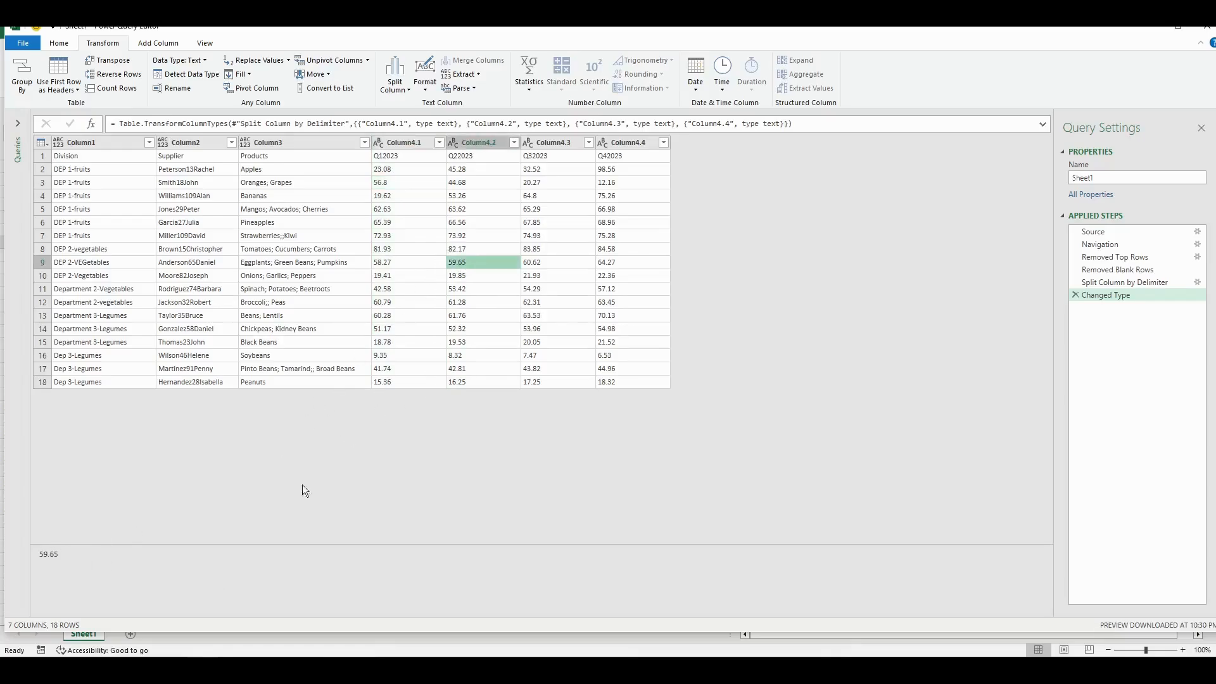
{"action": "left_click", "coordinate": [81, 554]}
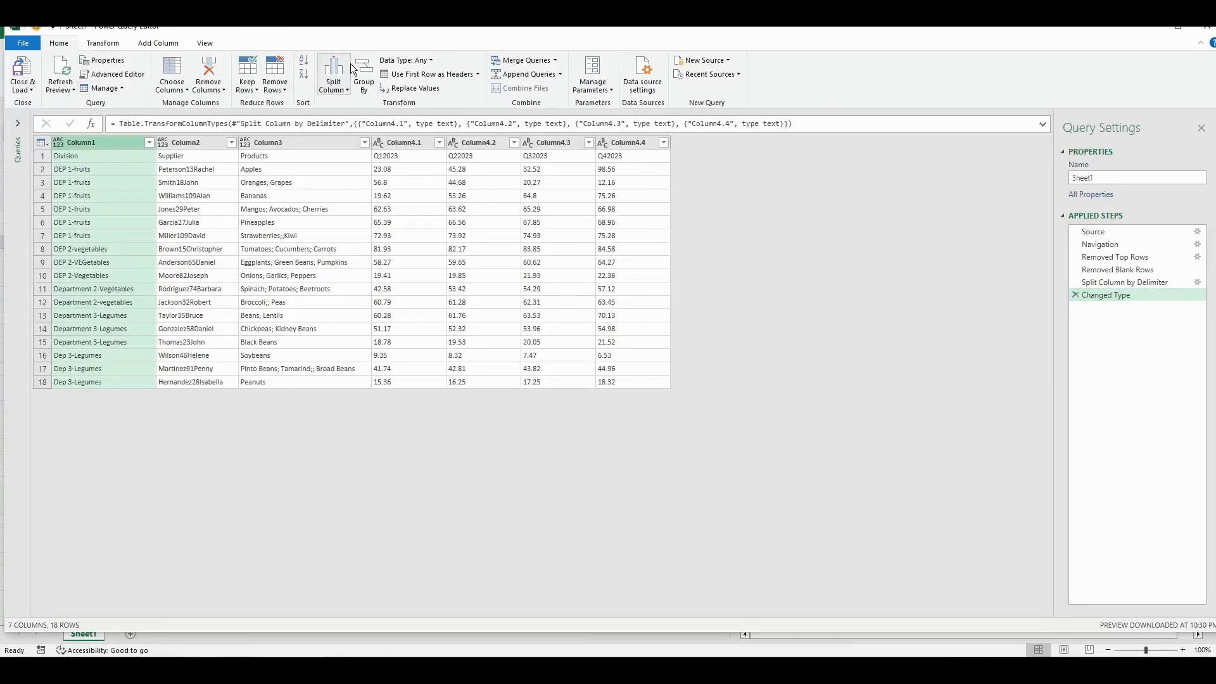
Step: Split Column1 at each occurrence of a custom hyphen delimiter
{"action": "left_click", "coordinate": [333, 81]}
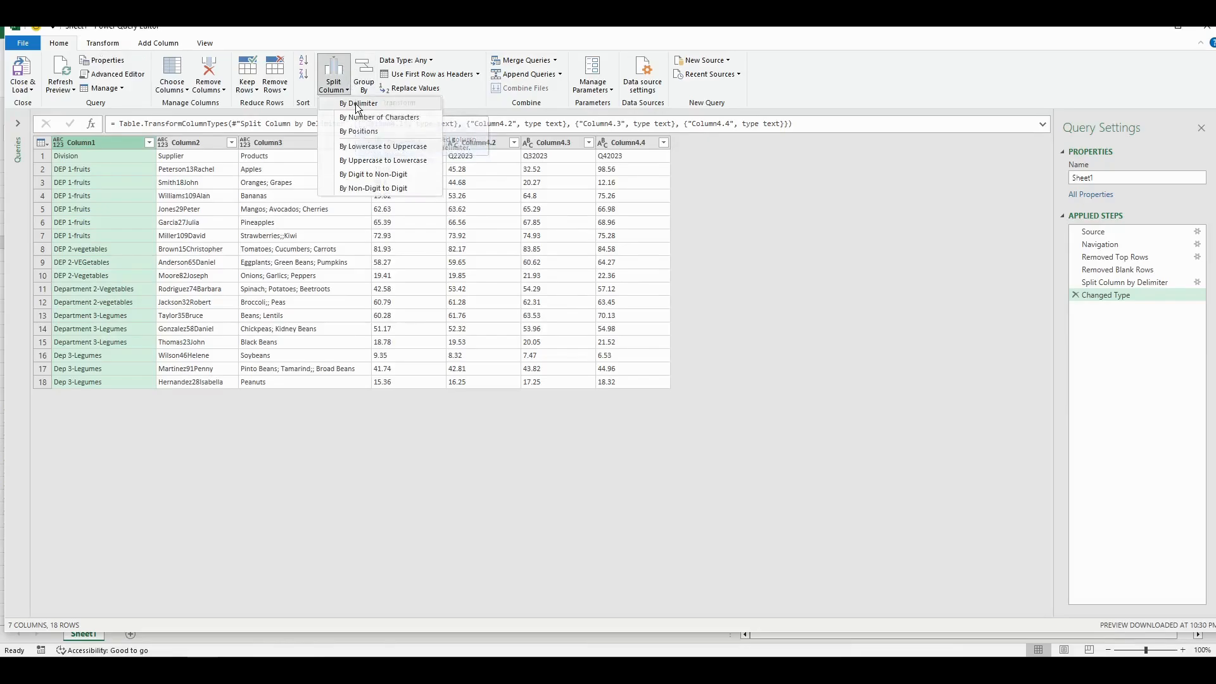
{"action": "left_click", "coordinate": [359, 104]}
{"action": "left_click", "coordinate": [469, 262]}
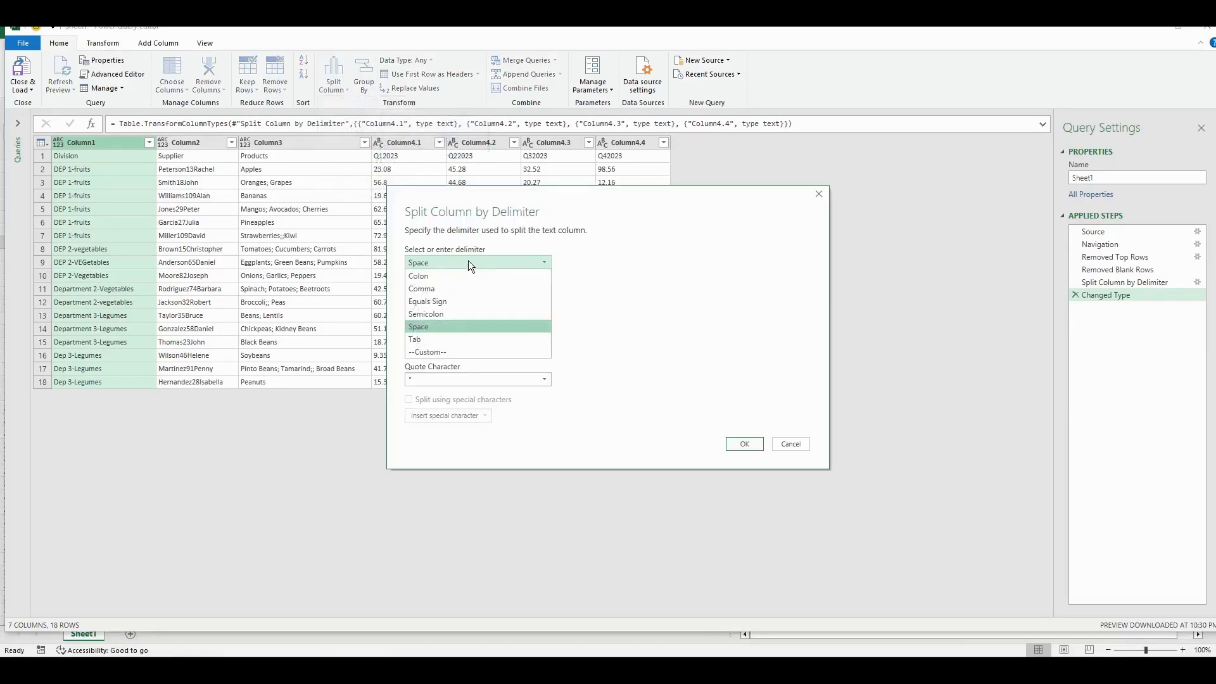
{"action": "left_click", "coordinate": [448, 350]}
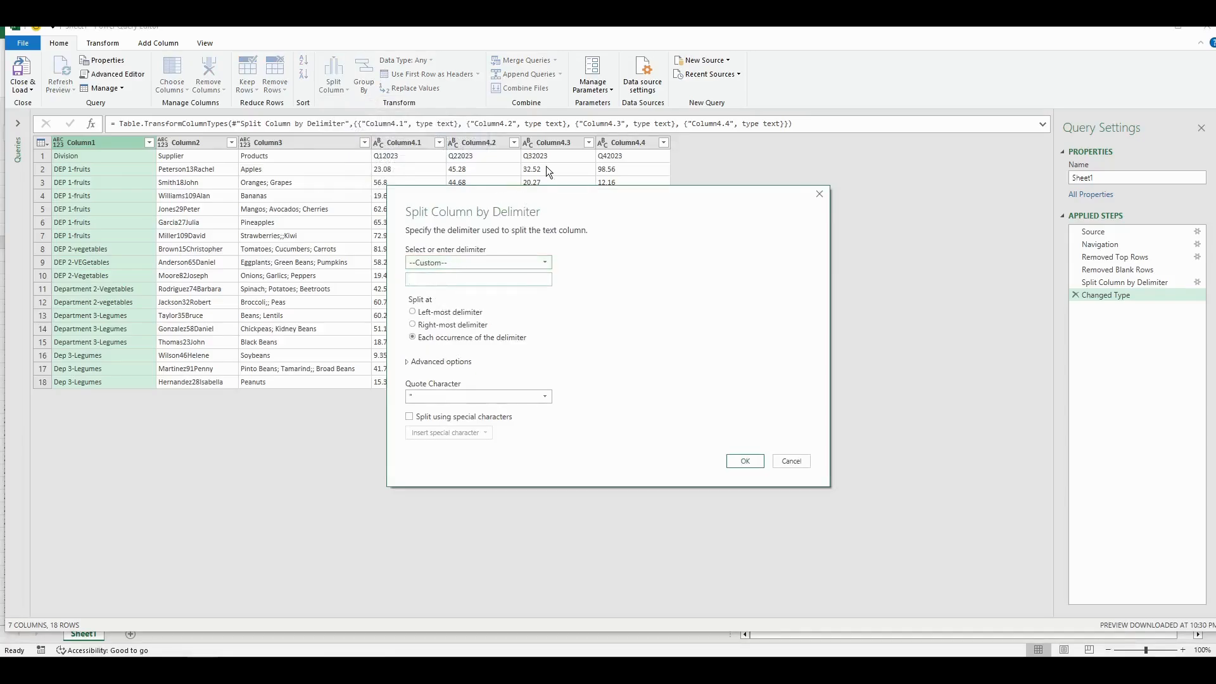
{"action": "left_click", "coordinate": [757, 461]}
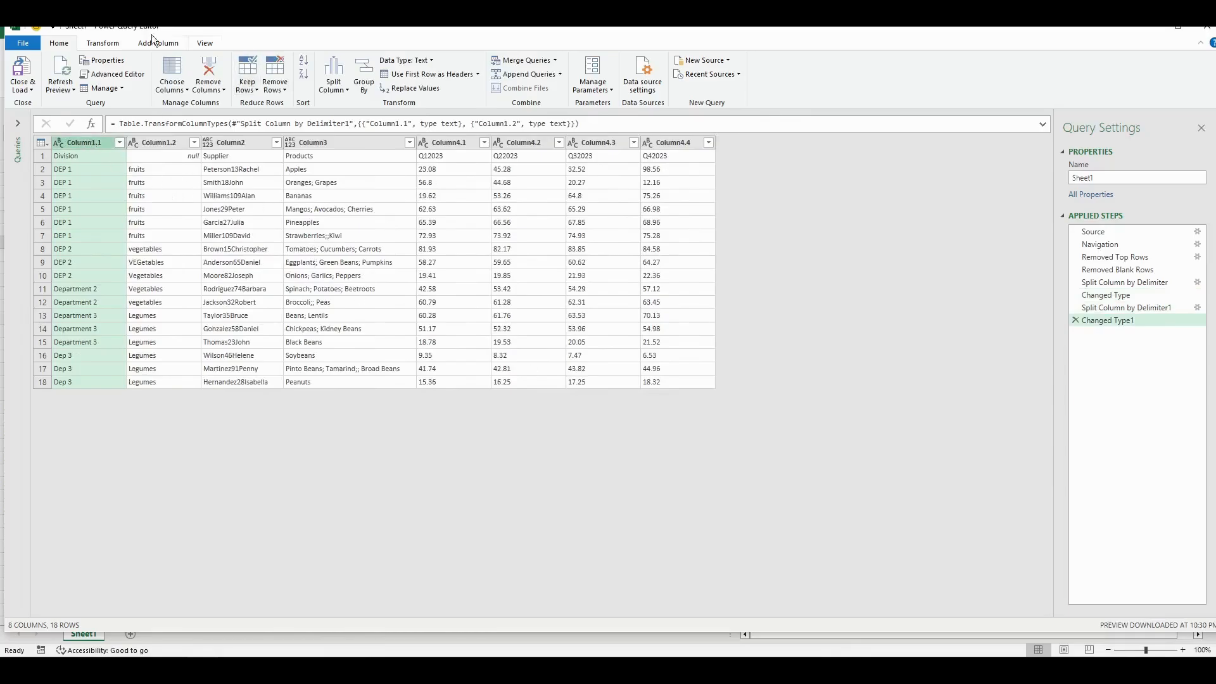
Step: Promote the first row to column headers and rename the Division column Department
{"action": "left_click", "coordinate": [459, 75]}
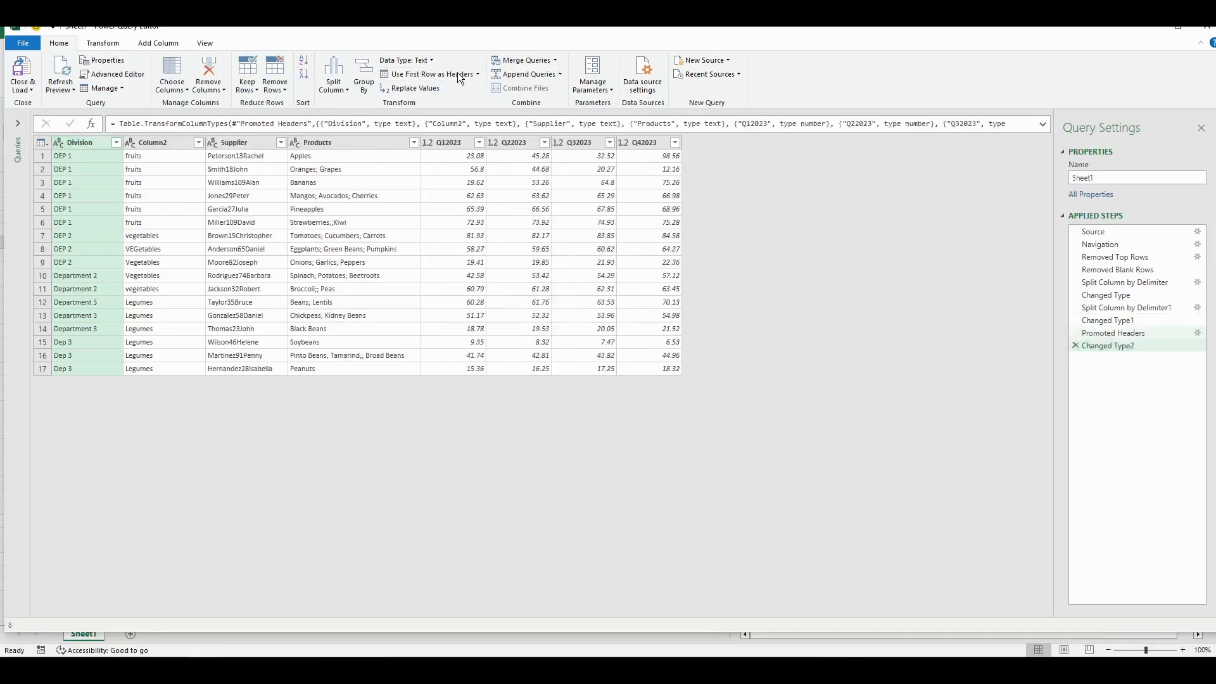
{"action": "double_click", "coordinate": [83, 142]}
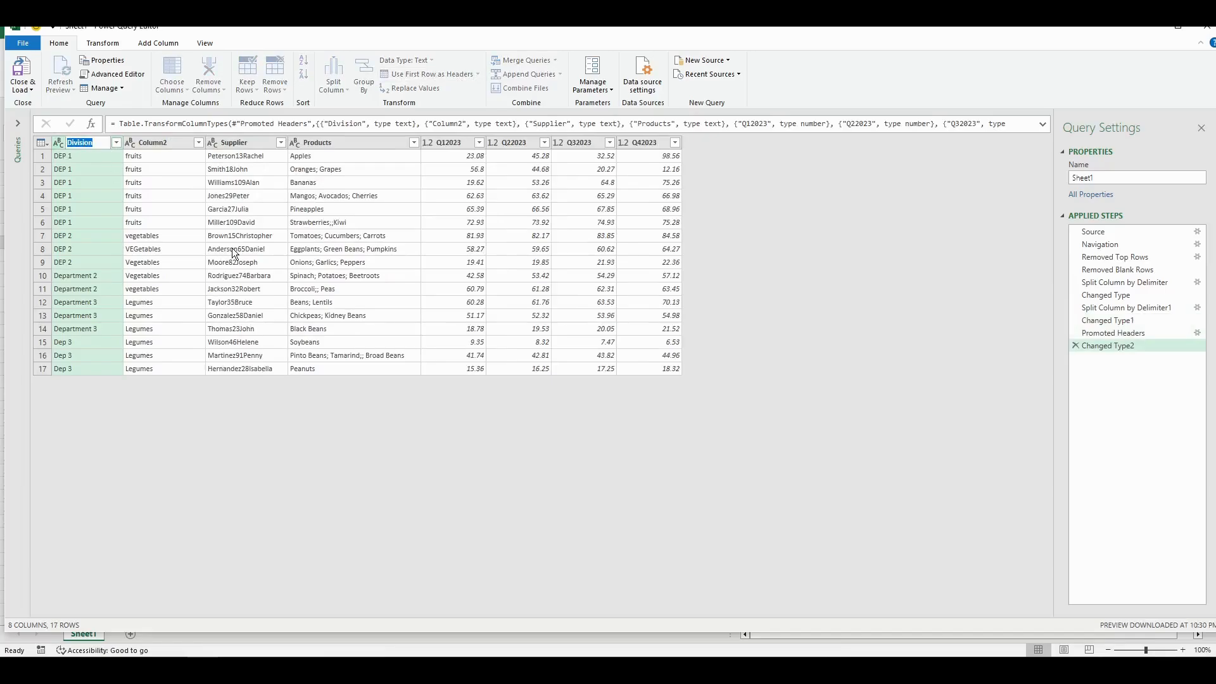
{"action": "type", "text": "Department"}
{"action": "key", "text": "Return"}
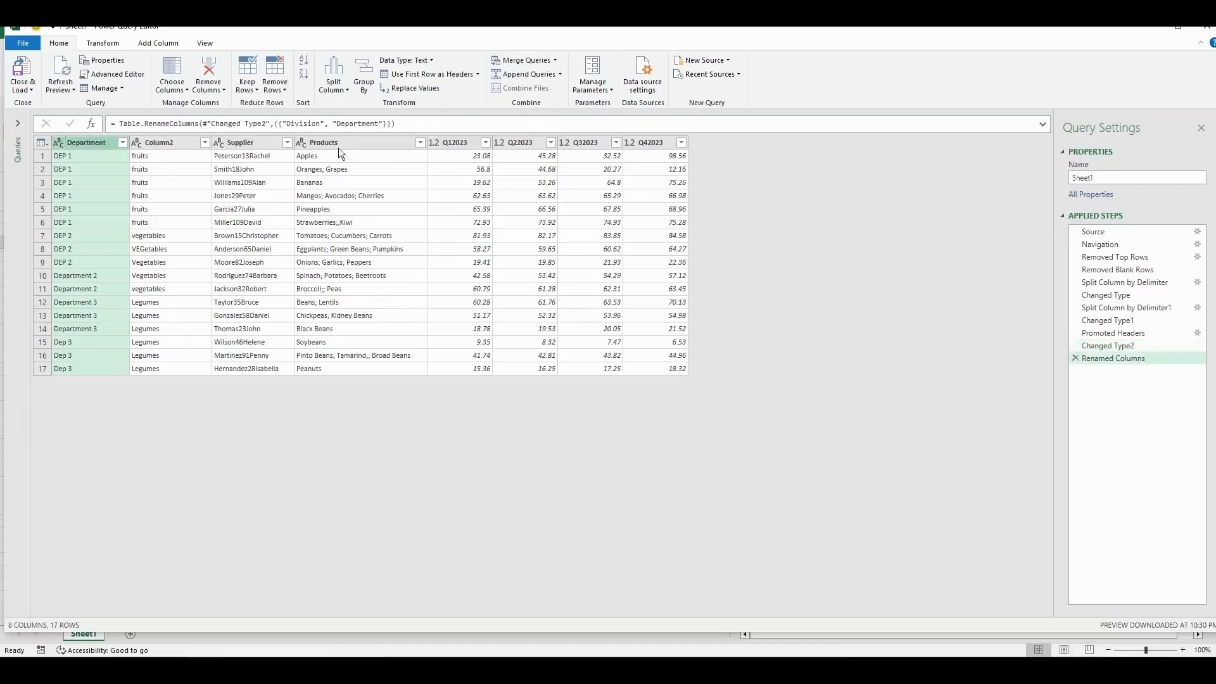
Step: Rename Column2 as Category of Products
{"action": "double_click", "coordinate": [158, 141]}
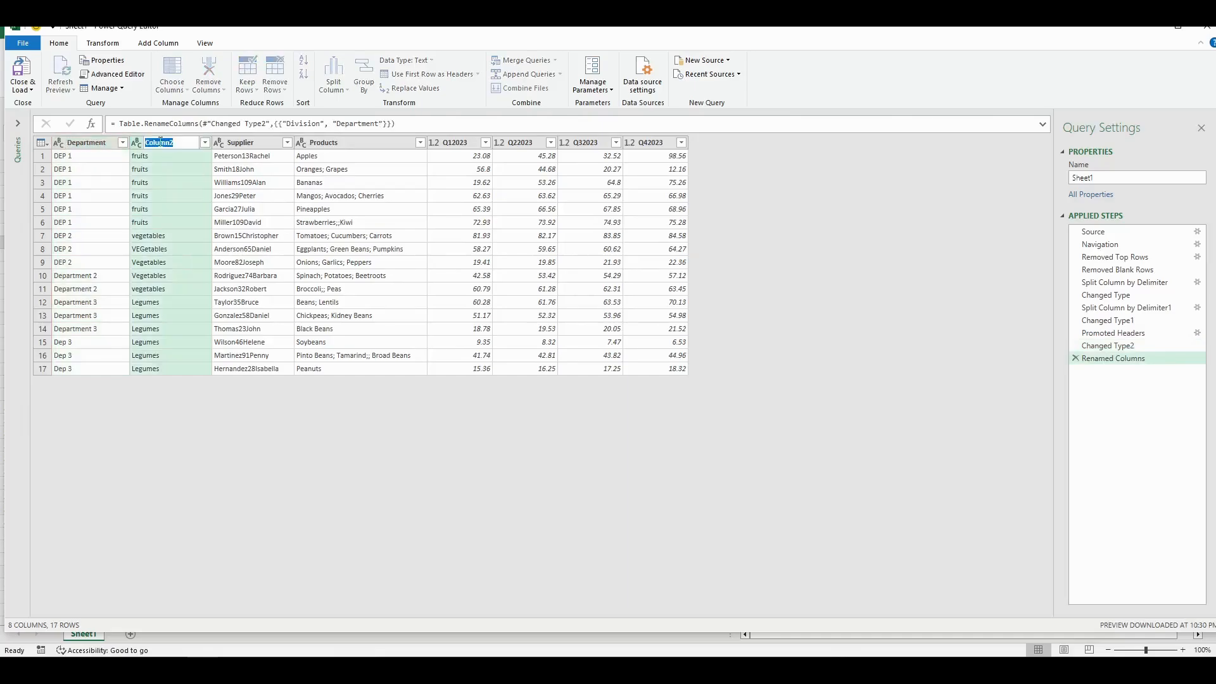
{"action": "type", "text": "Categor"}
{"action": "type", "text": "y of"}
{"action": "type", "text": " Products"}
{"action": "key", "text": "Return"}
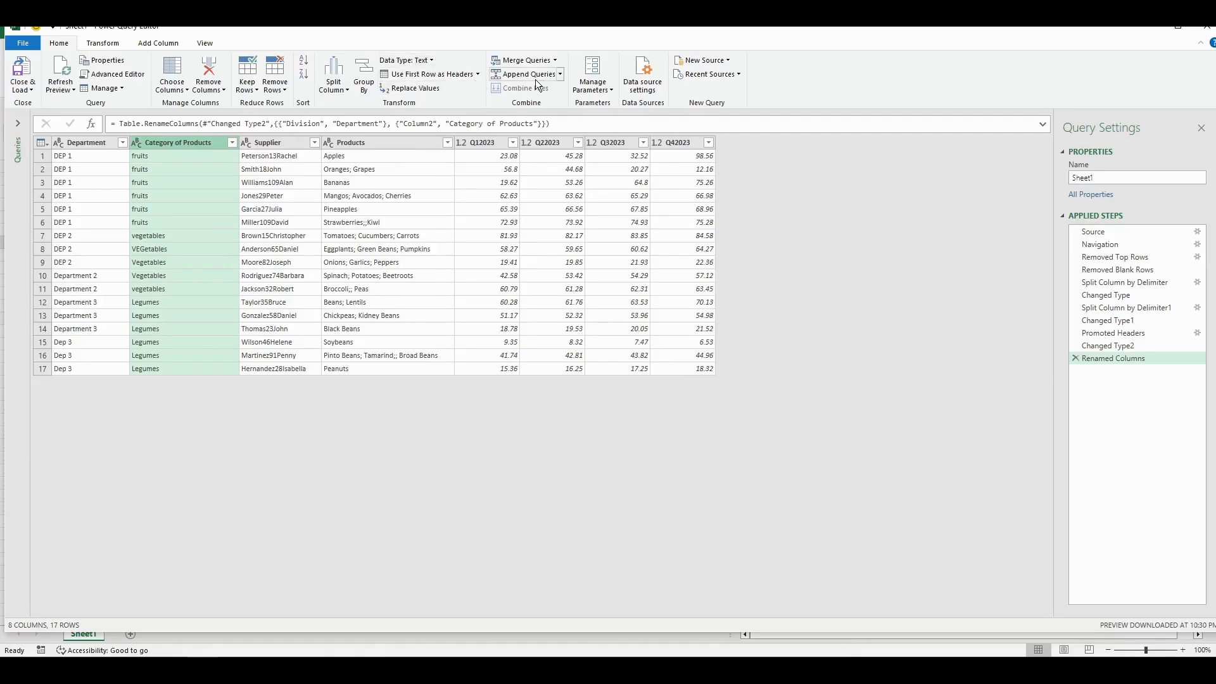
Step: Capitalize each word in the Category of Products column
{"action": "left_click", "coordinate": [103, 42]}
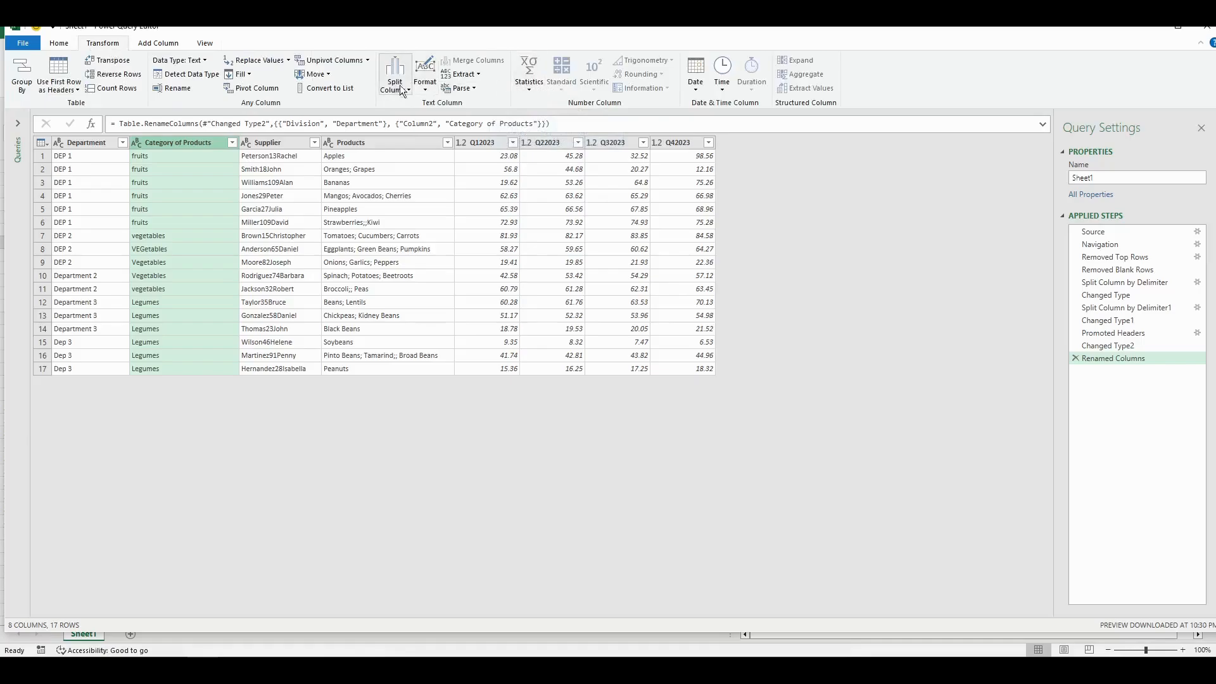
{"action": "left_click", "coordinate": [425, 90]}
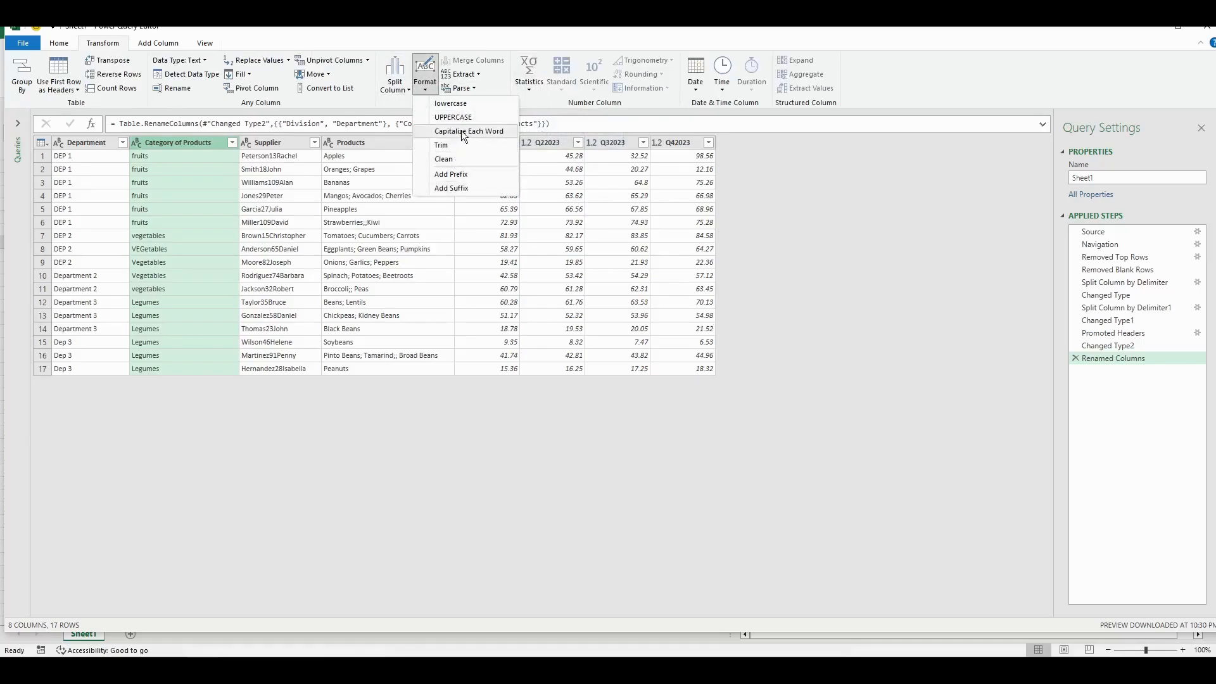
{"action": "left_click", "coordinate": [461, 131]}
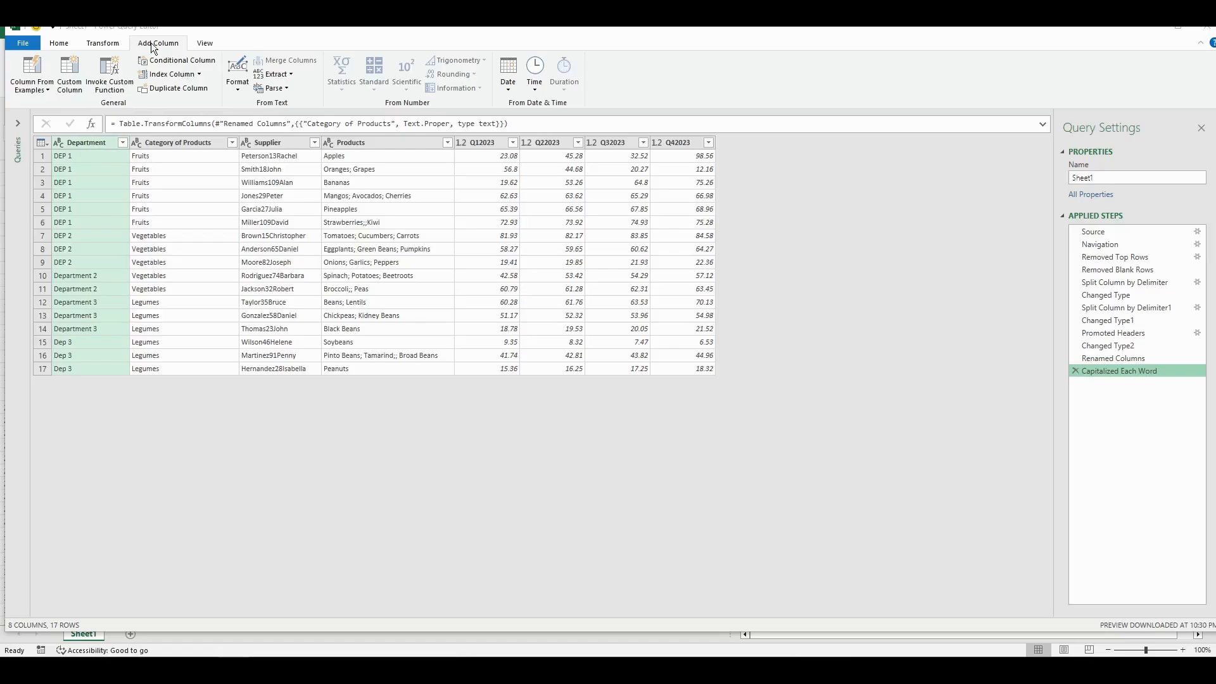
Step: Extract the last 1 character of Department into a new column and place that column directly after Department
{"action": "left_click", "coordinate": [287, 75]}
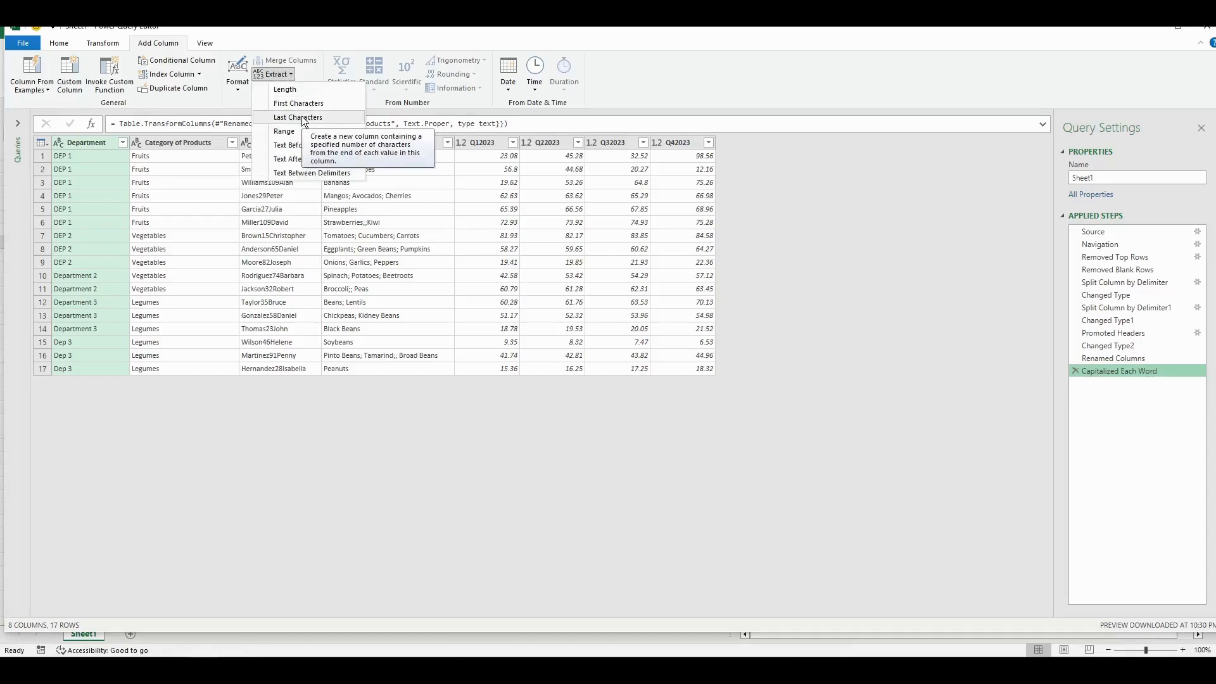
{"action": "left_click", "coordinate": [304, 118]}
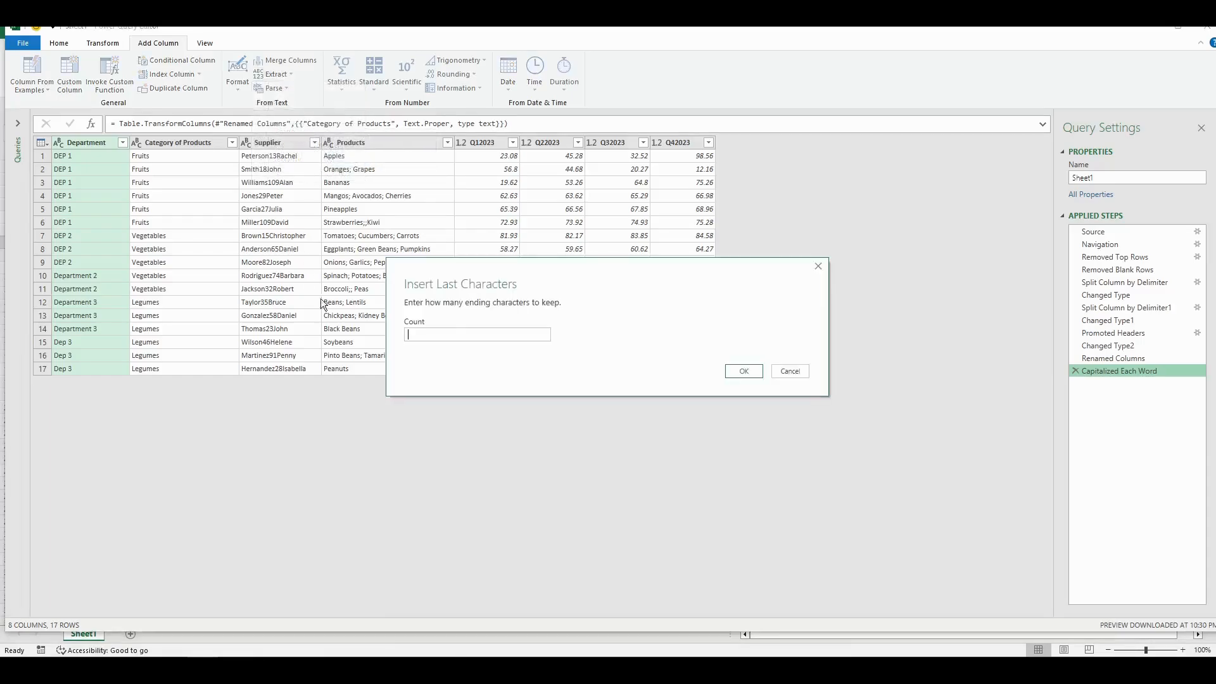
{"action": "left_click", "coordinate": [496, 332]}
{"action": "type", "text": "1"}
{"action": "left_click", "coordinate": [746, 372]}
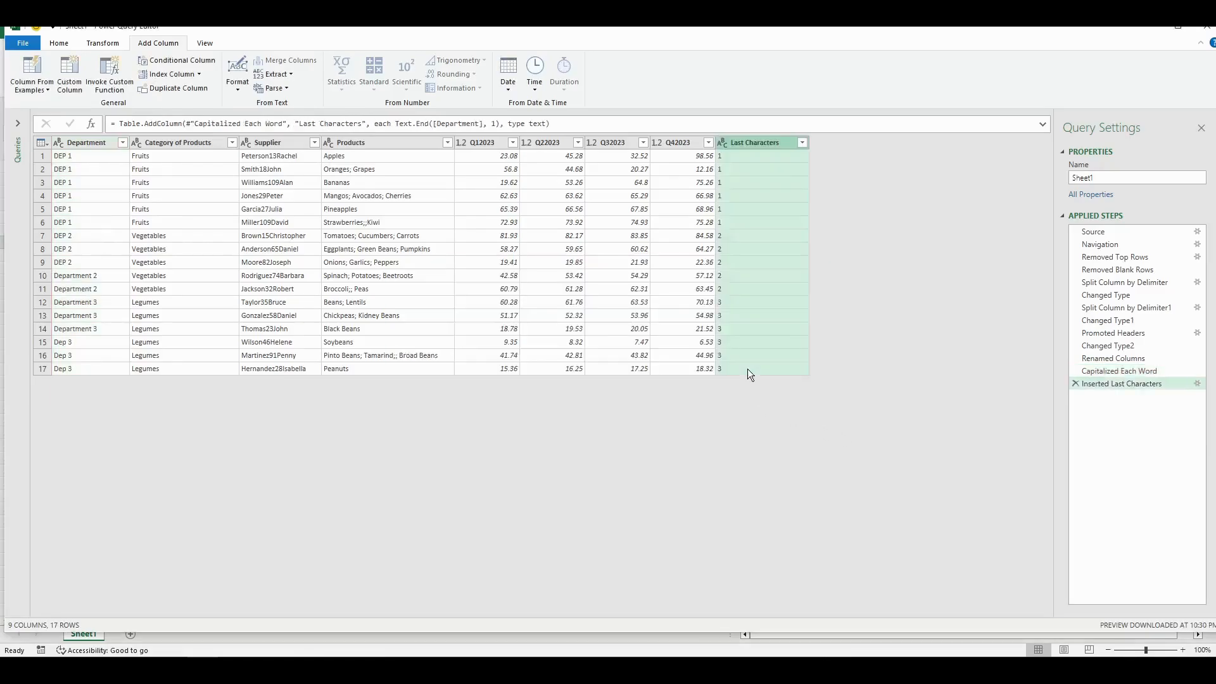
{"action": "left_click_drag", "start_coordinate": [759, 145], "coordinate": [136, 145]}
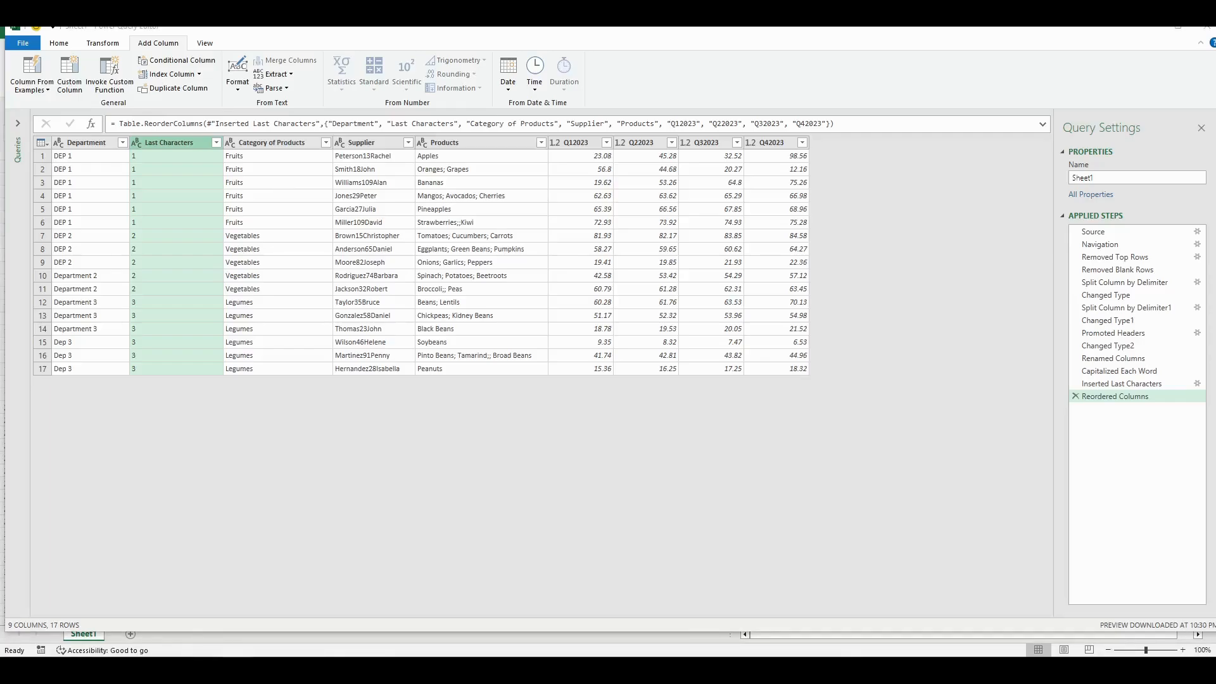
Step: Add the prefix "Department " with a trailing space to every value in the Last Characters column
{"action": "left_click", "coordinate": [110, 45]}
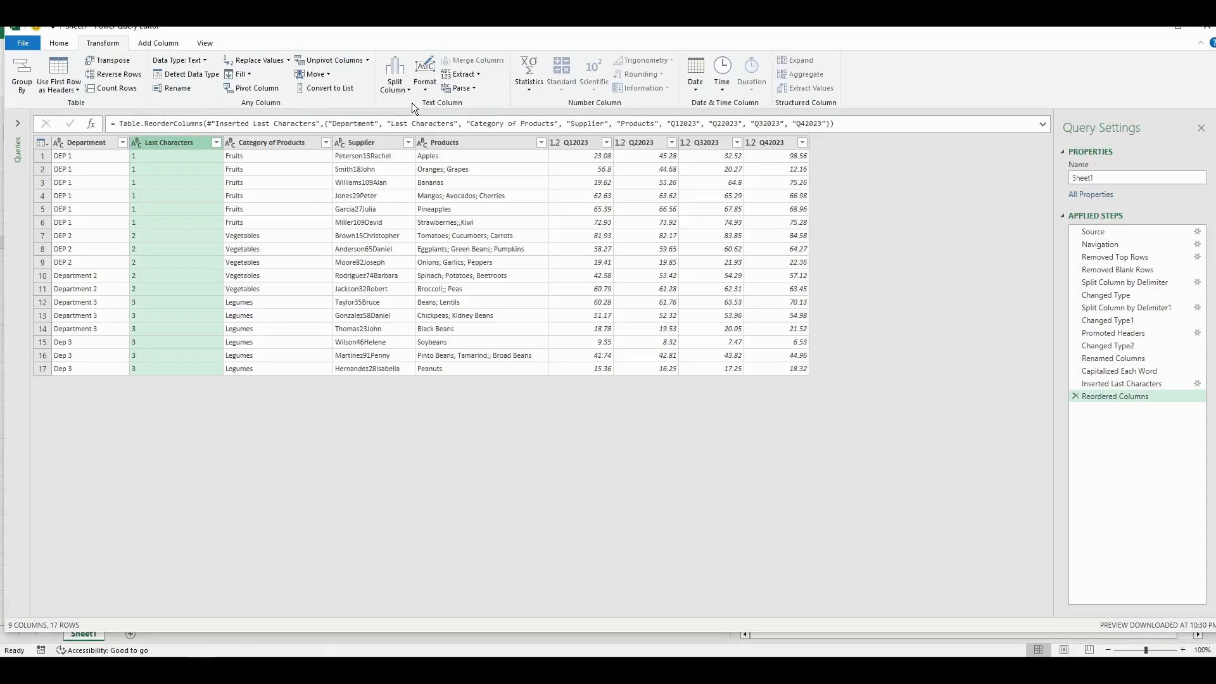
{"action": "left_click", "coordinate": [425, 83]}
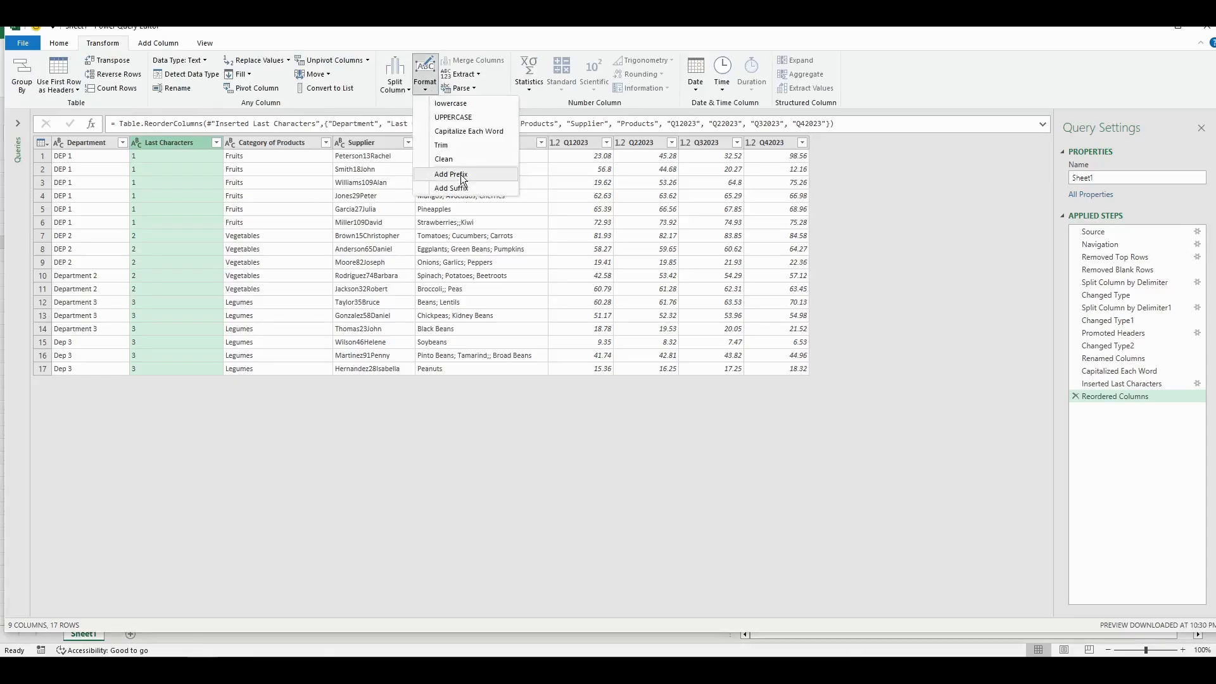
{"action": "left_click", "coordinate": [462, 177]}
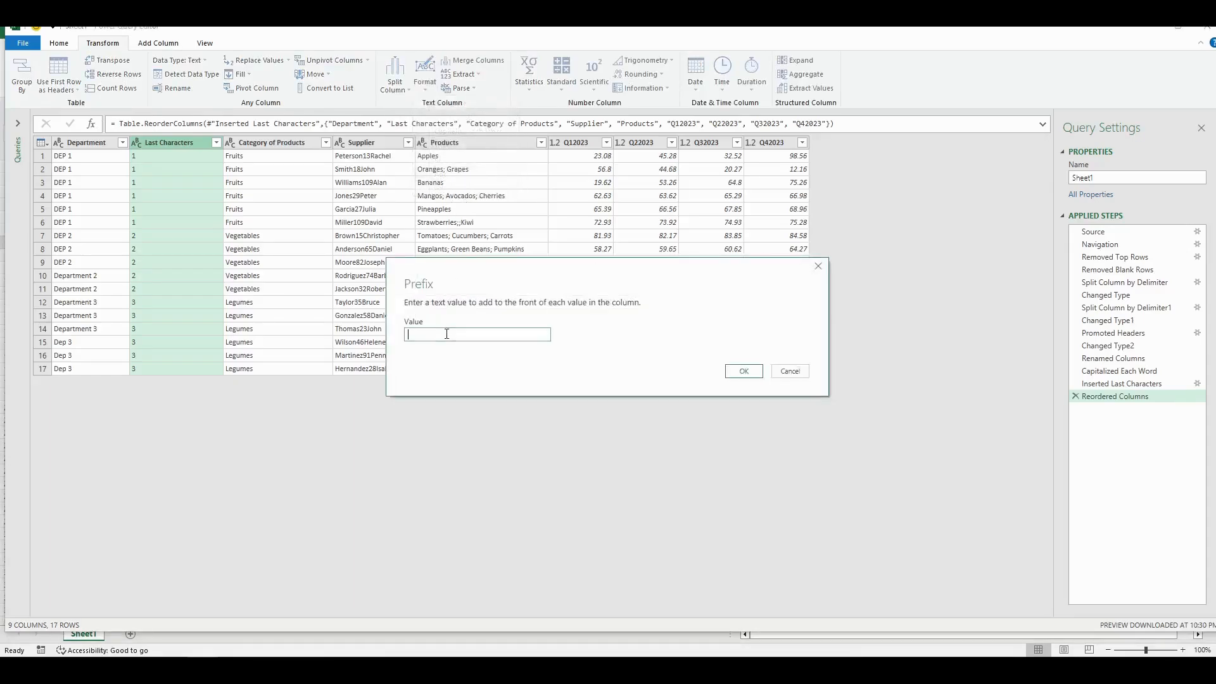
{"action": "type", "text": "Dep"}
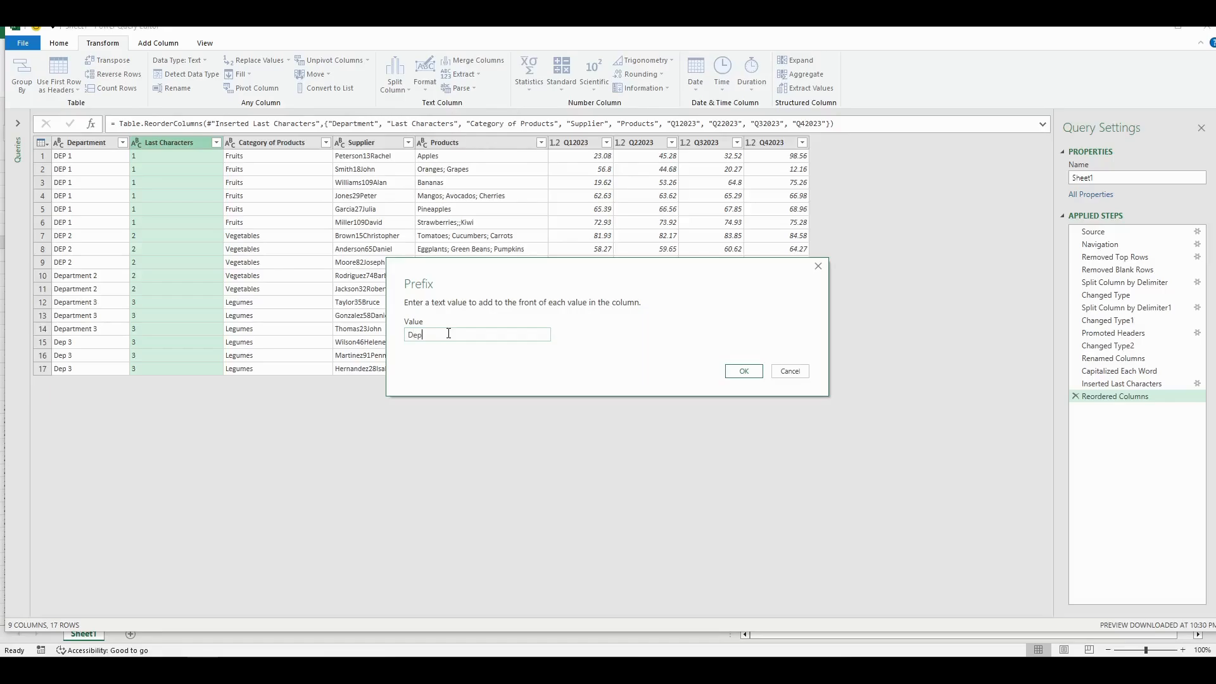
{"action": "type", "text": "arme"}
{"action": "key", "text": "BackSpace"}
{"action": "key", "text": "BackSpace"}
{"action": "key", "text": "BackSpace"}
{"action": "type", "text": "rtment"}
{"action": "left_click", "coordinate": [742, 373]}
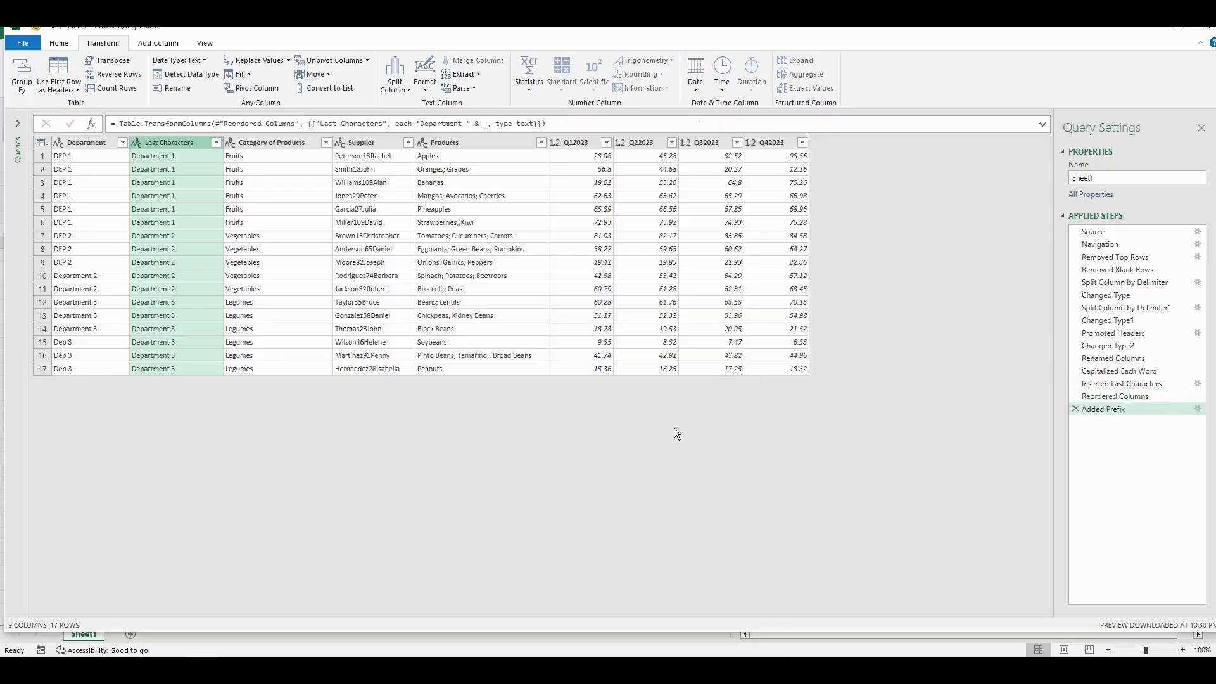
Step: Delete the original Department column and rename the Last Characters column Department
{"action": "left_click", "coordinate": [82, 142]}
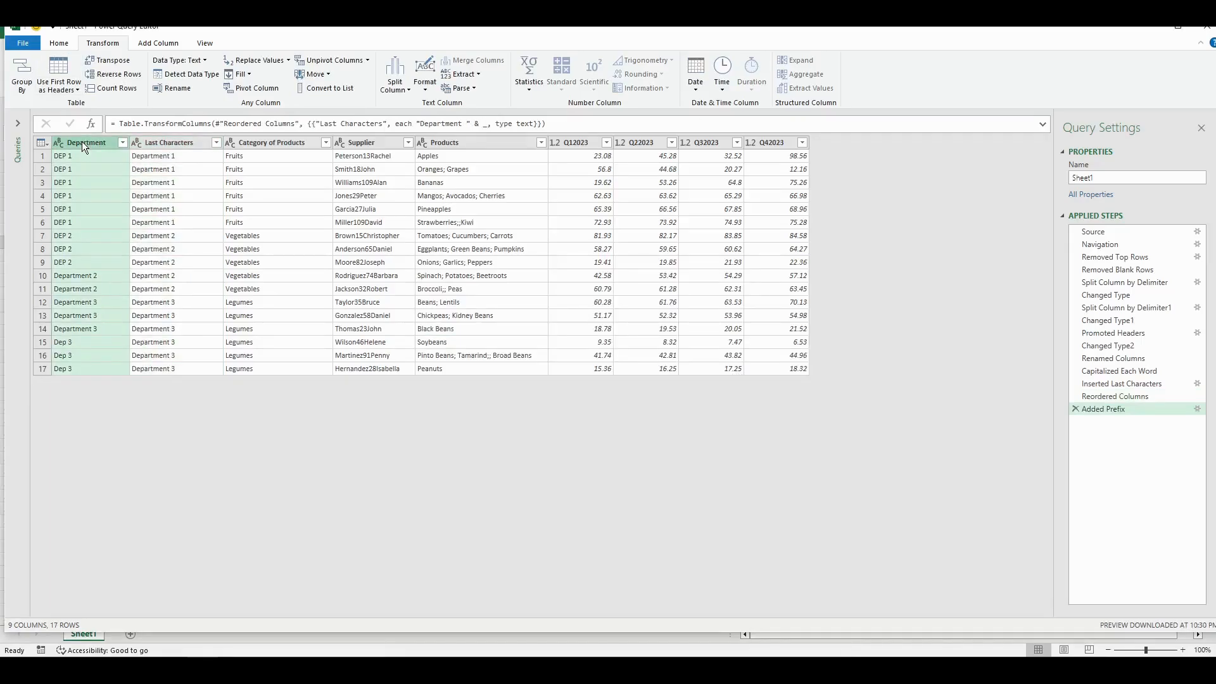
{"action": "key", "text": "Delete"}
{"action": "double_click", "coordinate": [82, 141]}
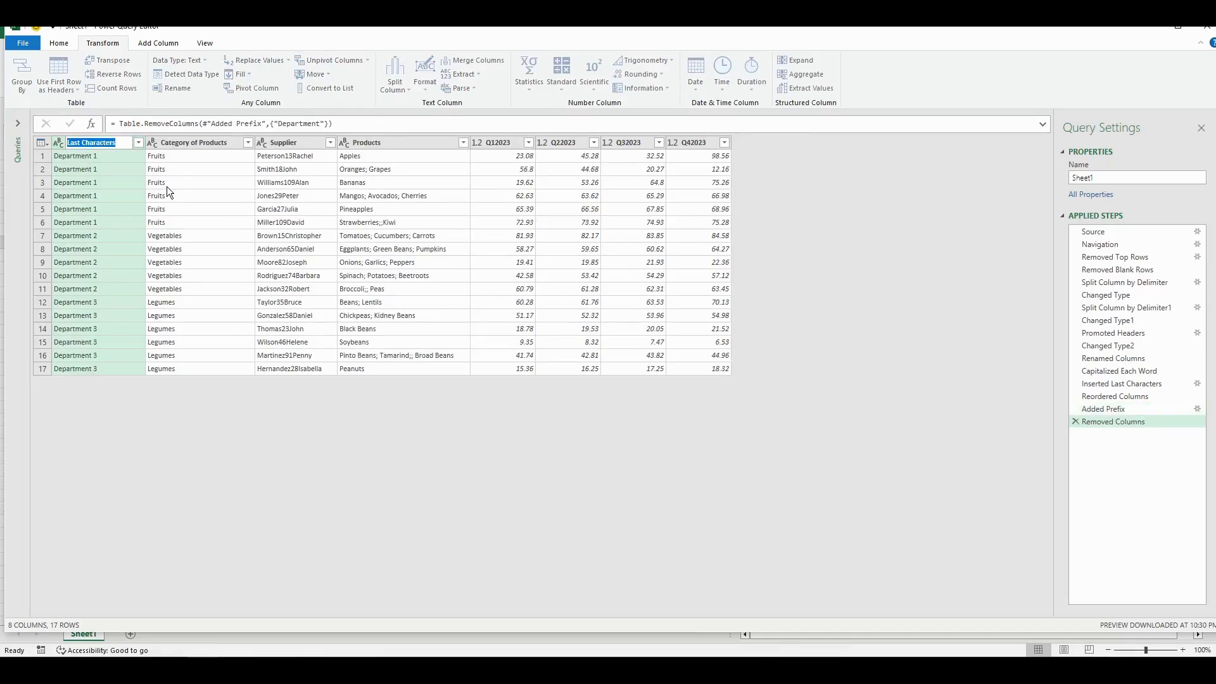
{"action": "type", "text": "Department"}
{"action": "key", "text": "Return"}
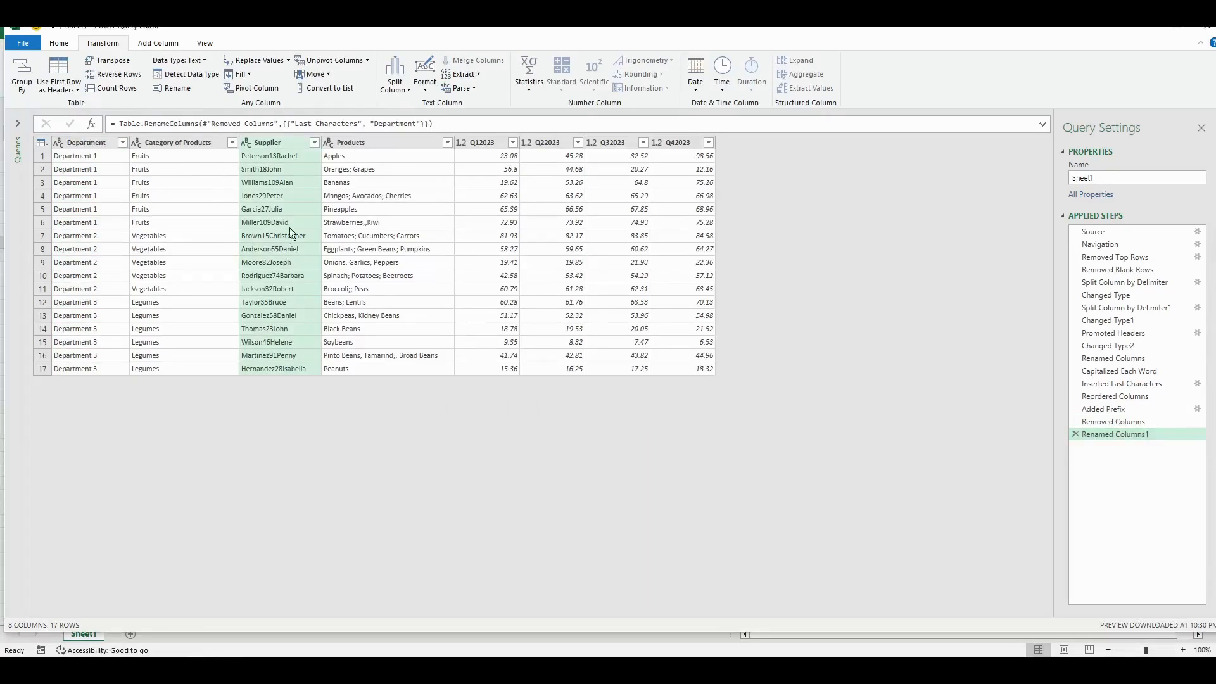
Step: Split the Supplier column at the transition from non-digit to digit
{"action": "left_click", "coordinate": [275, 159]}
{"action": "left_click", "coordinate": [409, 93]}
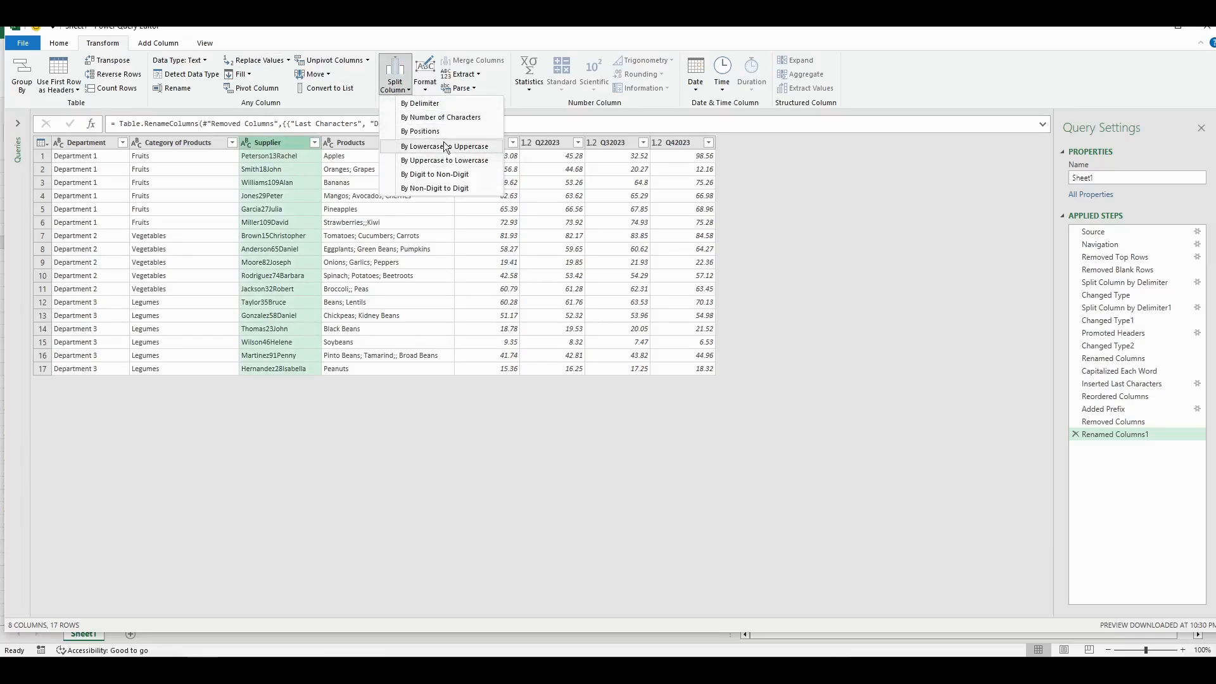
{"action": "left_click", "coordinate": [444, 188]}
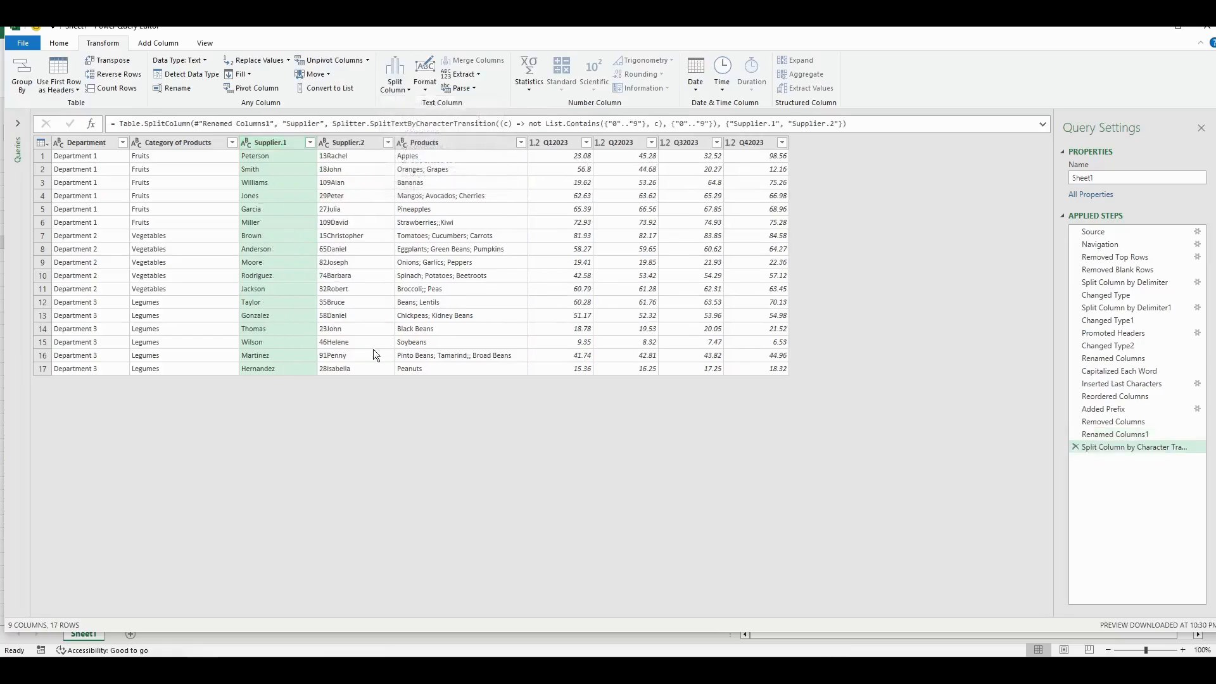
Step: Rename the Supplier.1 column as Supplier Last Name
{"action": "double_click", "coordinate": [278, 142]}
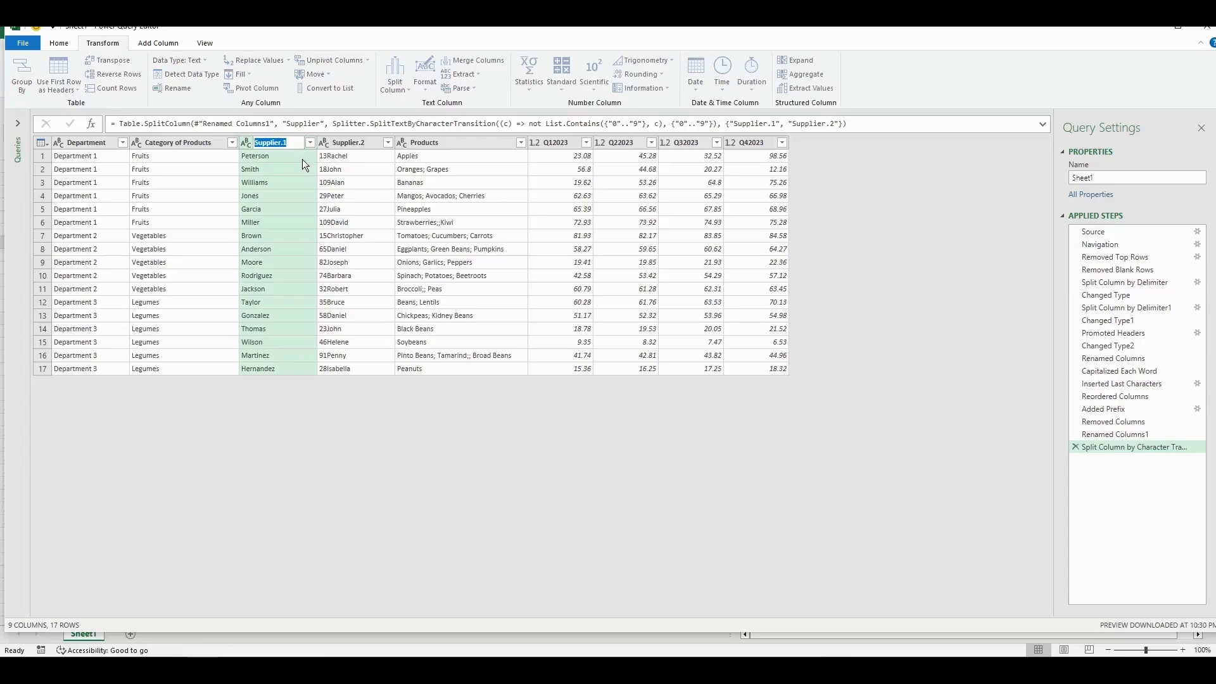
{"action": "key", "text": "BackSpace"}
{"action": "type", "text": "Su"}
{"action": "type", "text": "pplier Last"}
{"action": "type", "text": " Name"}
{"action": "key", "text": "Return"}
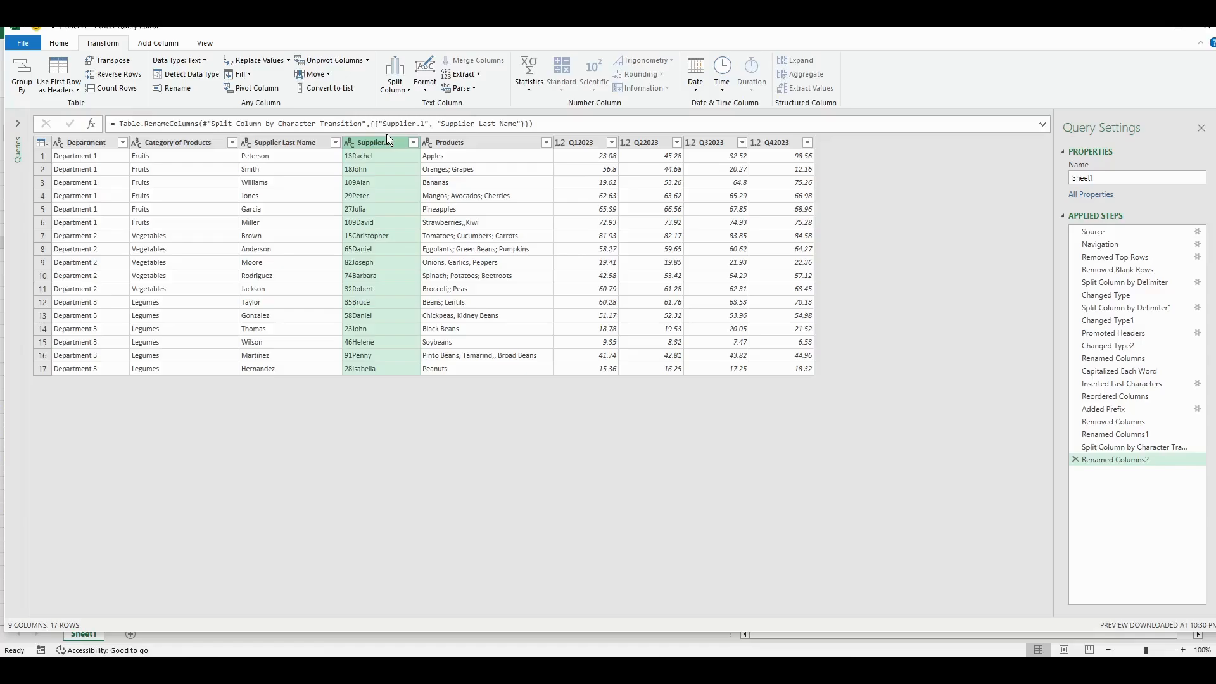
Step: Split Supplier.2 at the transition from digit to non-digit and rename the resulting text column Supplier First Name
{"action": "left_click", "coordinate": [409, 90]}
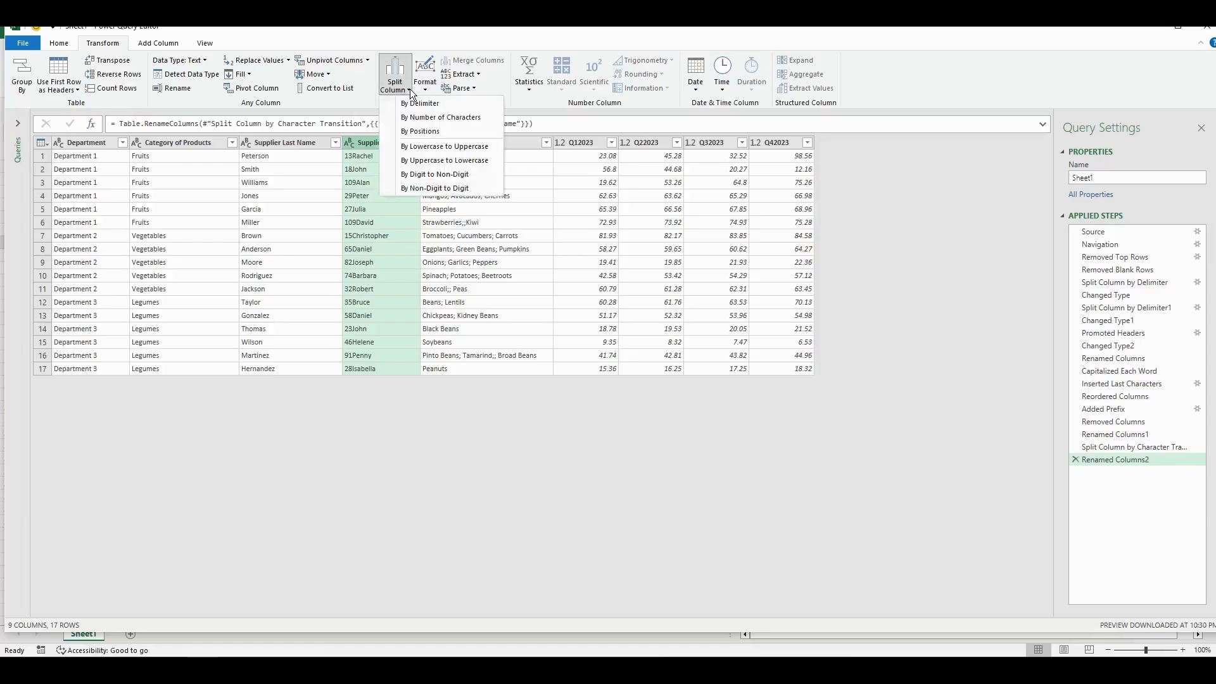
{"action": "left_click", "coordinate": [456, 174]}
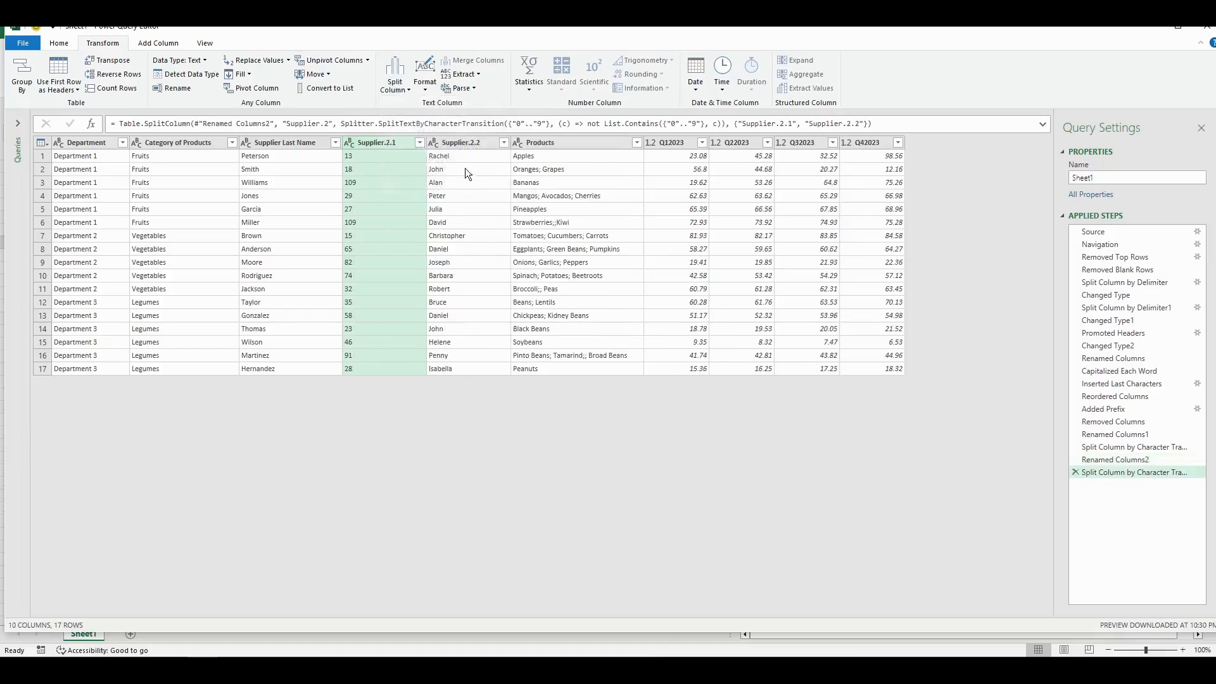
{"action": "double_click", "coordinate": [464, 142]}
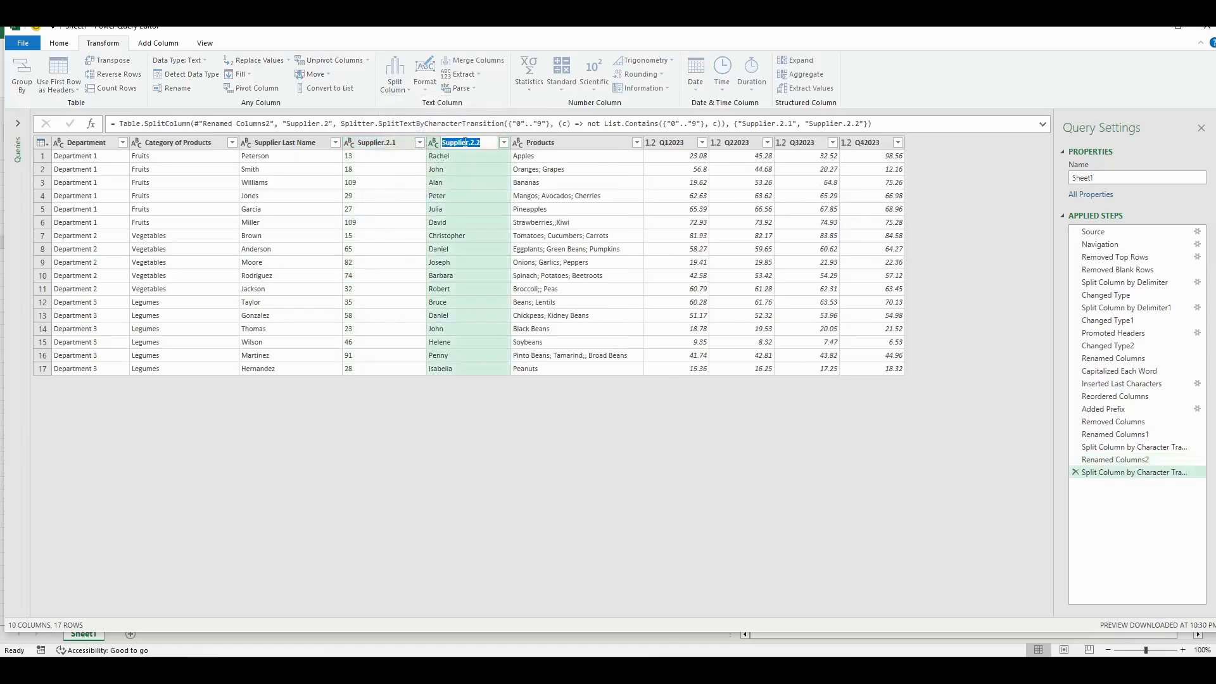
{"action": "type", "text": "Supplie"}
{"action": "type", "text": "r First Name"}
{"action": "key", "text": "Return"}
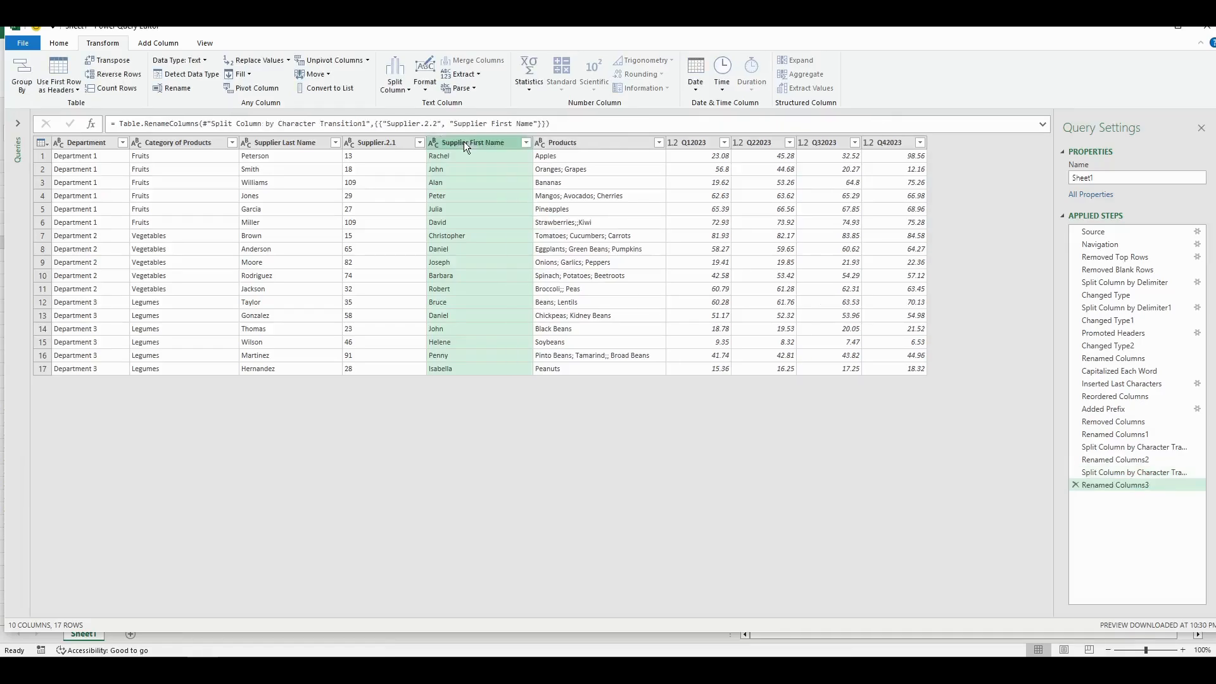
Step: Move Supplier First Name directly after Supplier Last Name and rename the Supplier.2.1 column Supplier Code
{"action": "left_click_drag", "start_coordinate": [463, 142], "coordinate": [347, 145]}
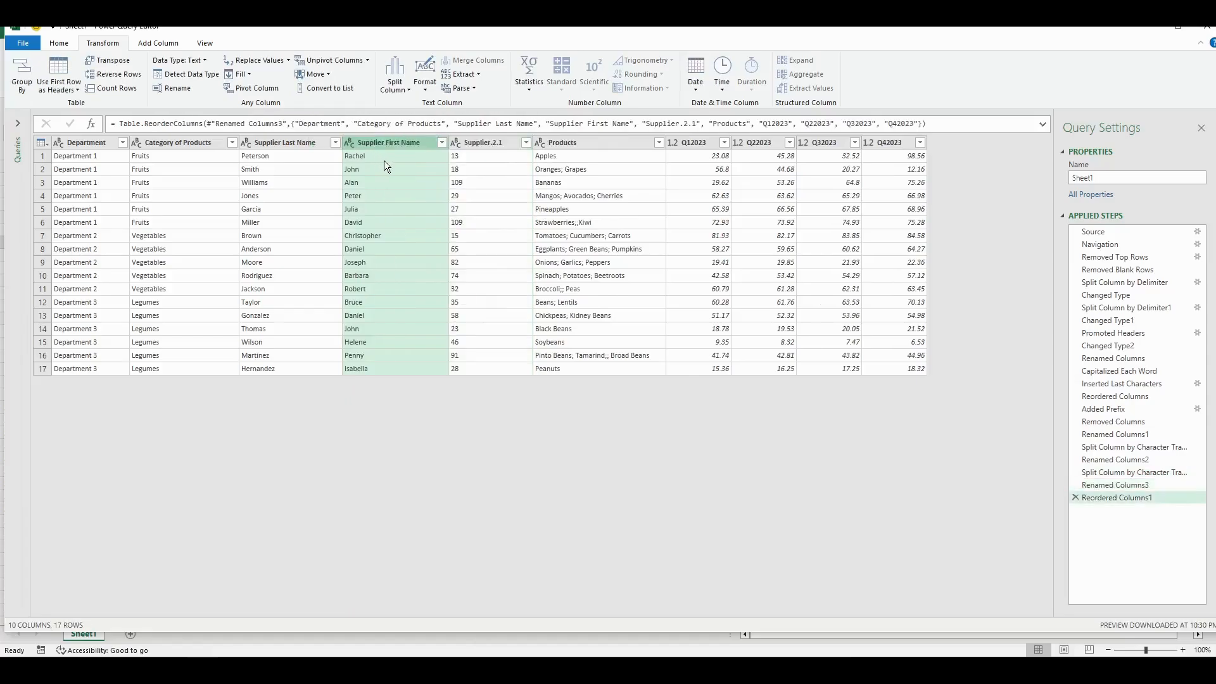
{"action": "double_click", "coordinate": [485, 142]}
{"action": "type", "text": "S"}
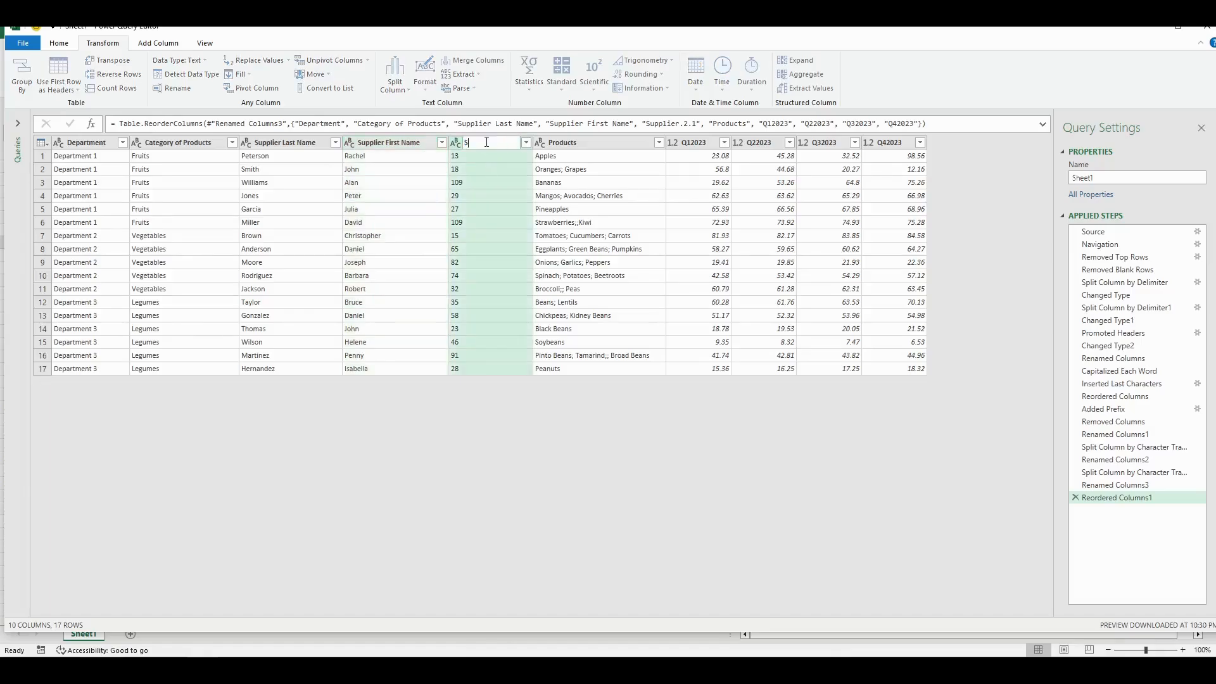
{"action": "type", "text": "upplier Code"}
{"action": "key", "text": "Return"}
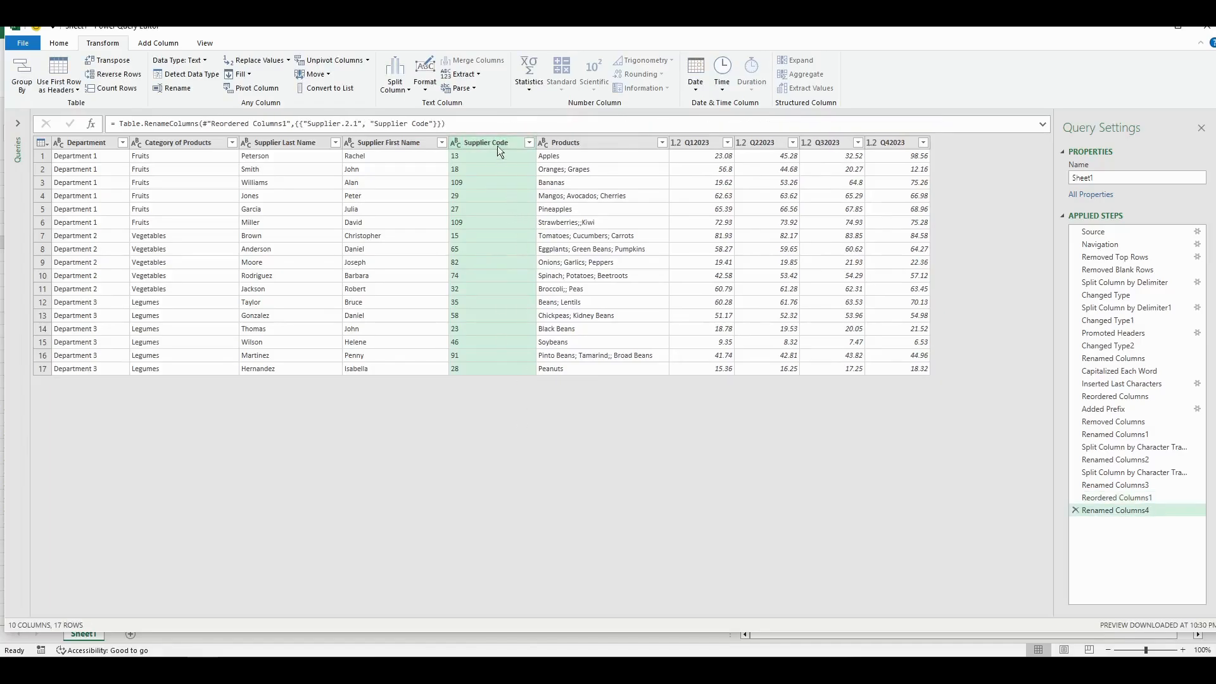
Step: Add the prefix "S-" to every value in the Supplier Code column
{"action": "left_click", "coordinate": [425, 81]}
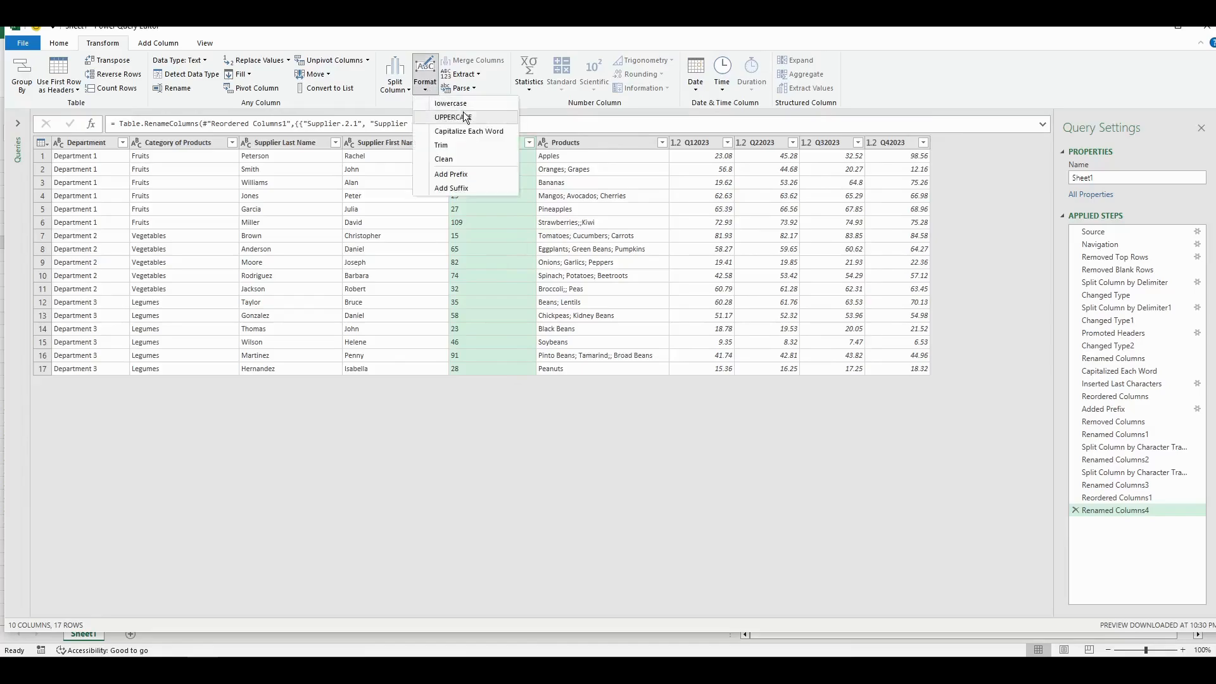
{"action": "left_click", "coordinate": [463, 173]}
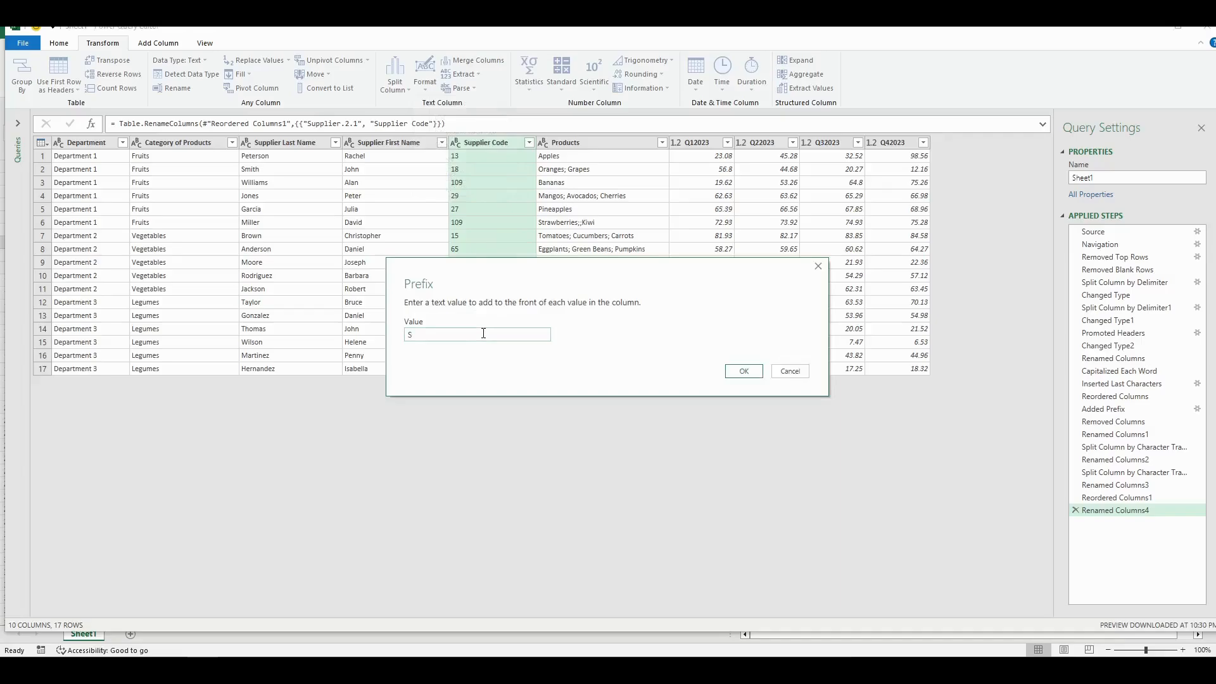
{"action": "type", "text": "S-"}
{"action": "left_click", "coordinate": [742, 370]}
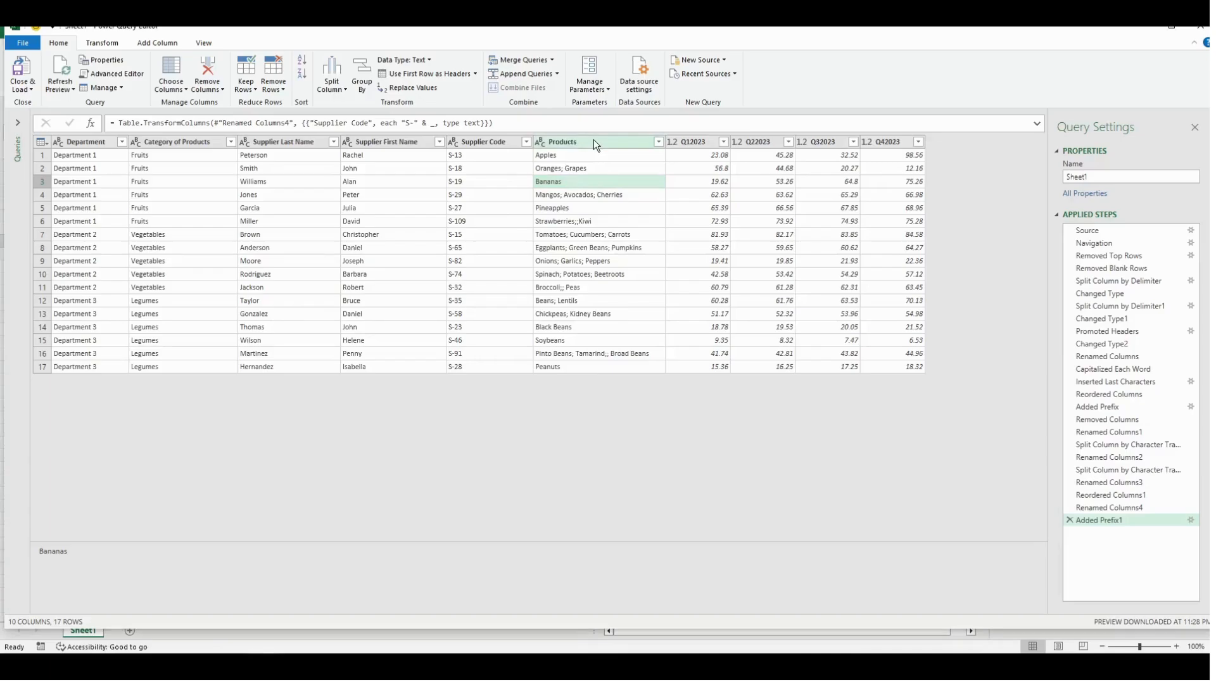
Step: Replace each double semicolon ";;" in the Products column with a single semicolon ";"
{"action": "left_click", "coordinate": [594, 139]}
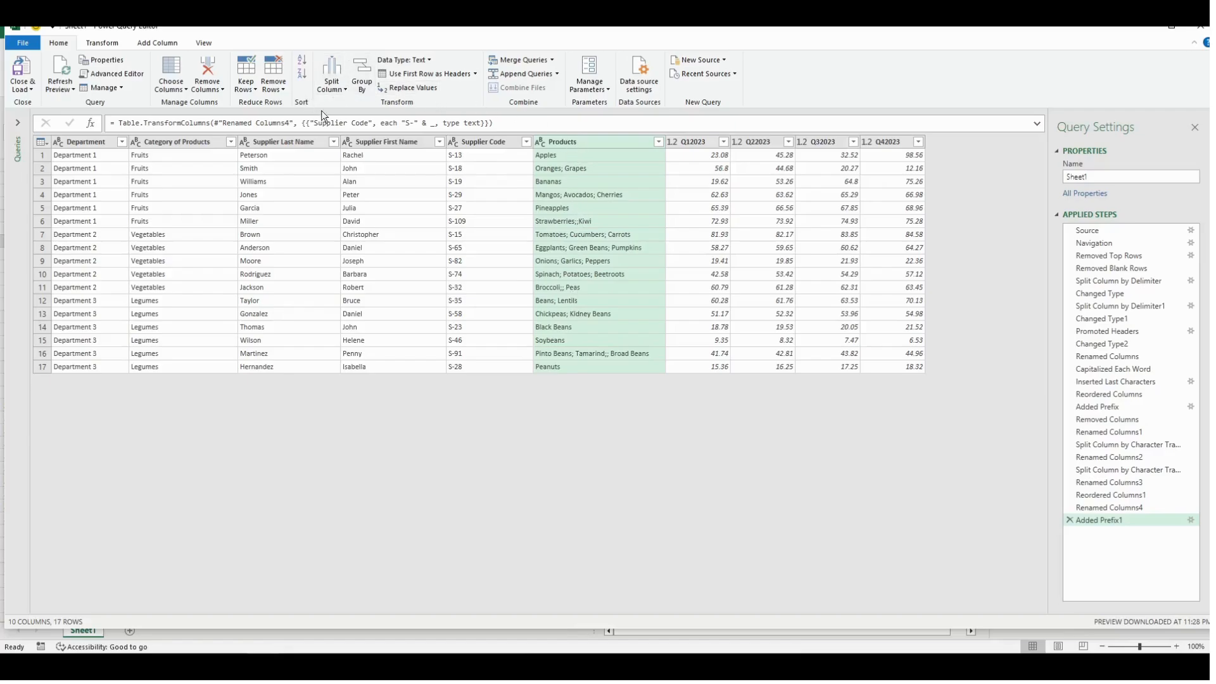
{"action": "left_click", "coordinate": [406, 88]}
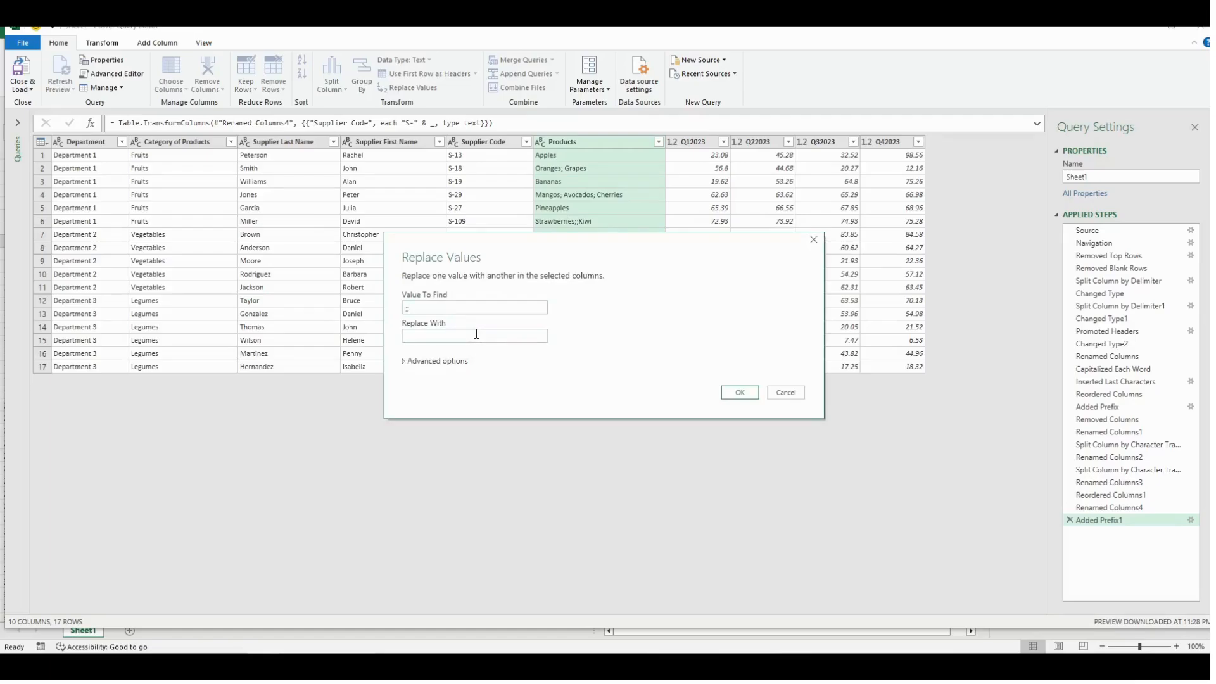
{"action": "left_click", "coordinate": [731, 393]}
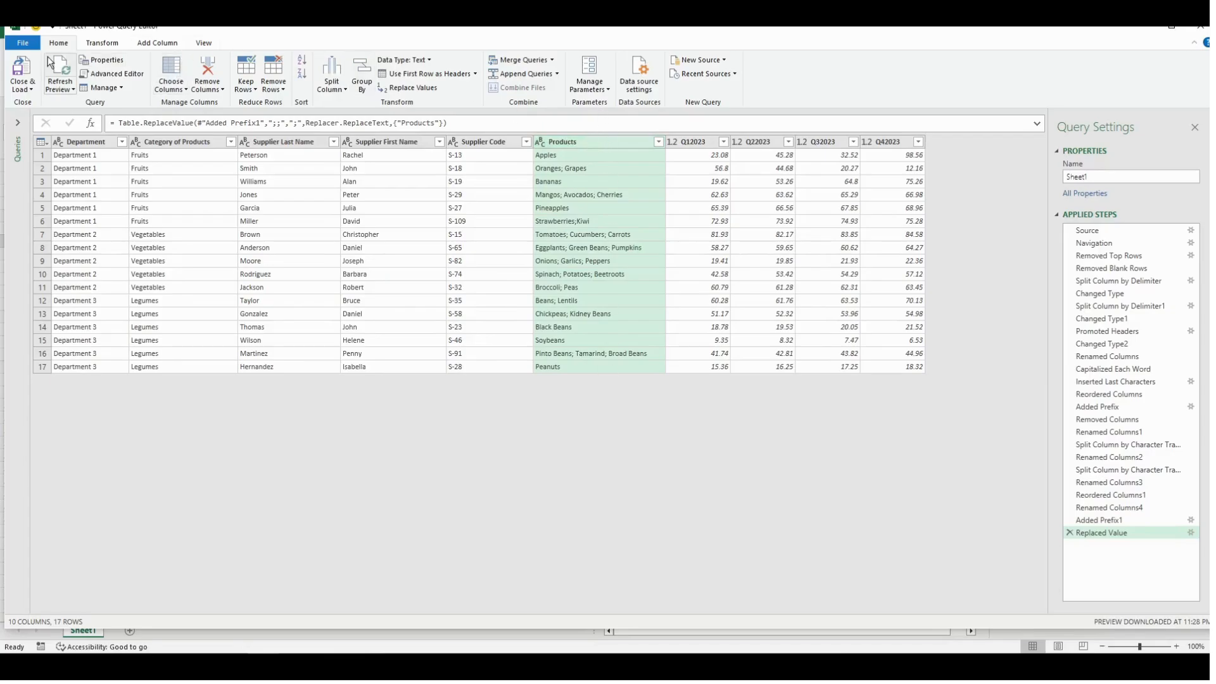
Step: Split the Products column into rows at each occurrence of the semicolon delimiter
{"action": "left_click", "coordinate": [341, 91]}
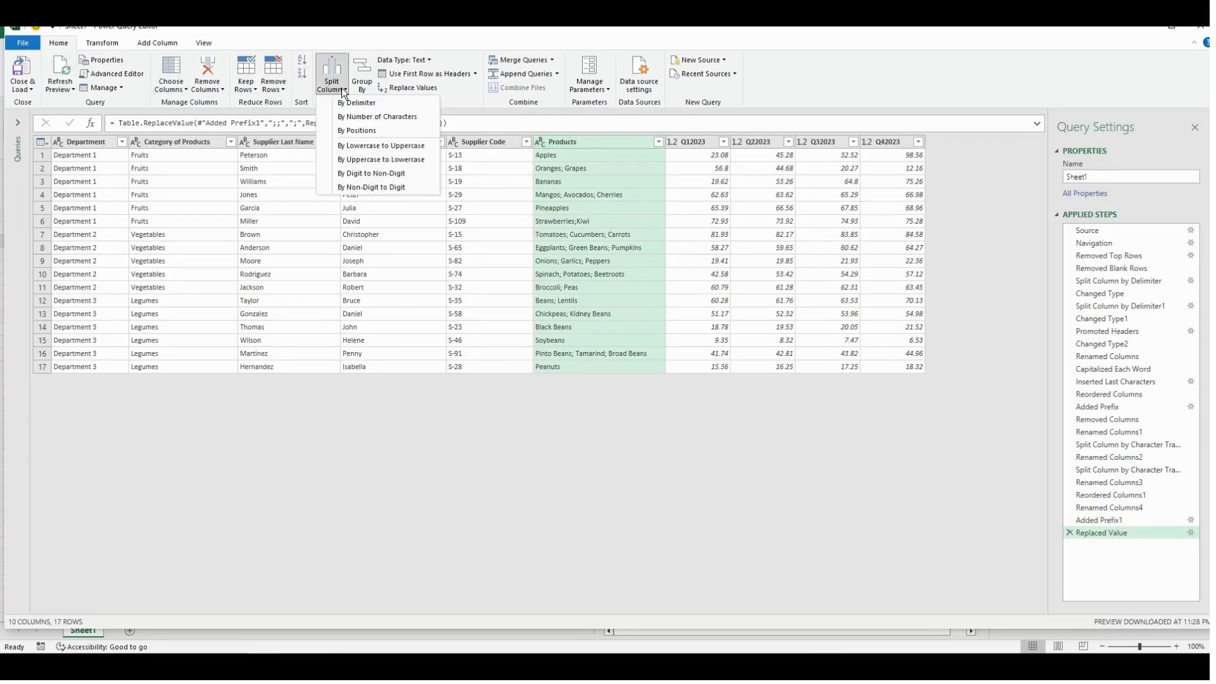
{"action": "left_click", "coordinate": [361, 102]}
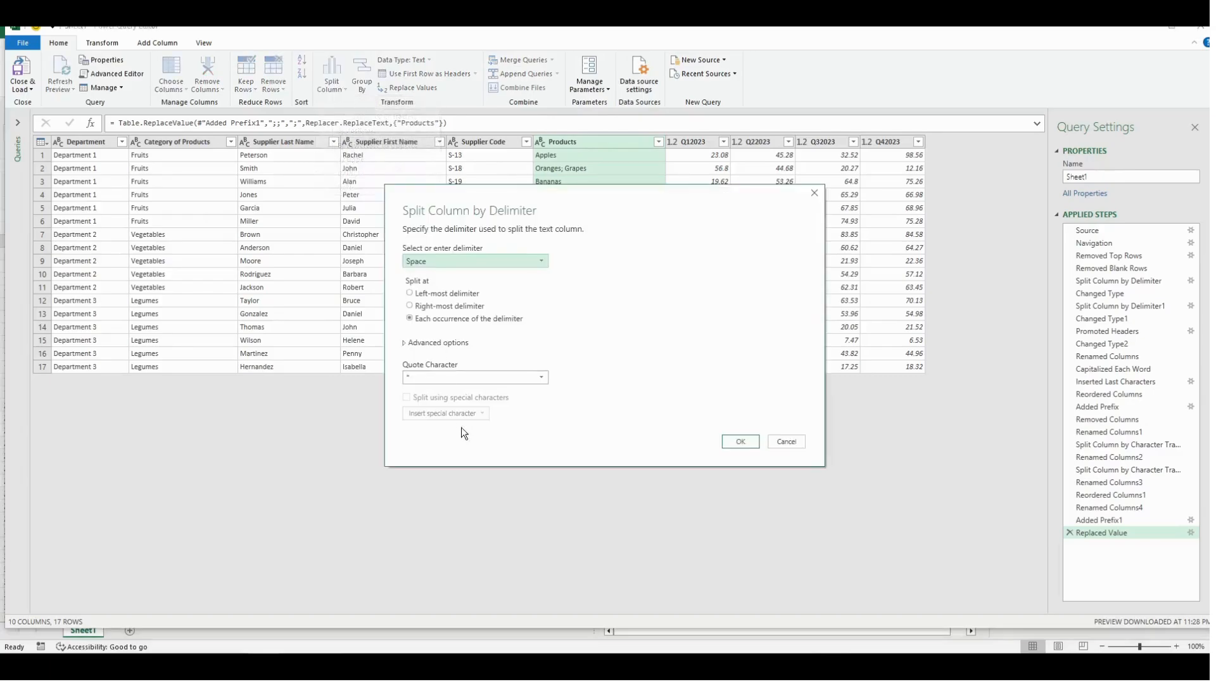
{"action": "left_click", "coordinate": [503, 262]}
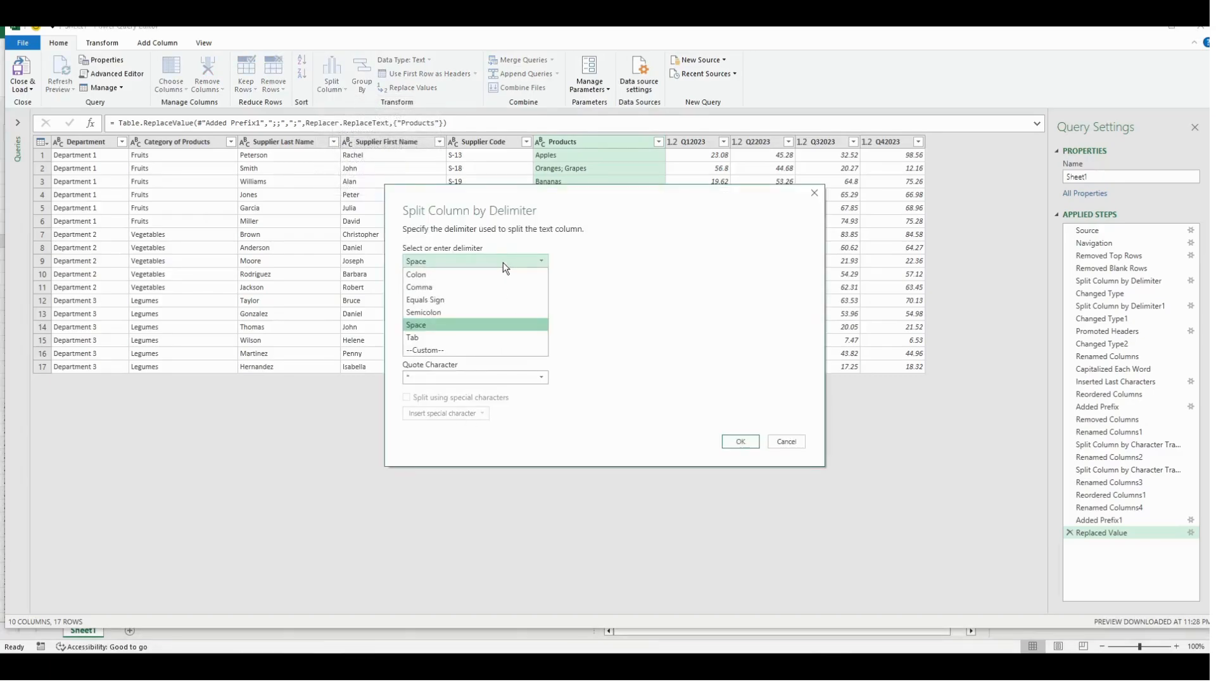
{"action": "left_click", "coordinate": [480, 312]}
{"action": "left_click", "coordinate": [457, 342]}
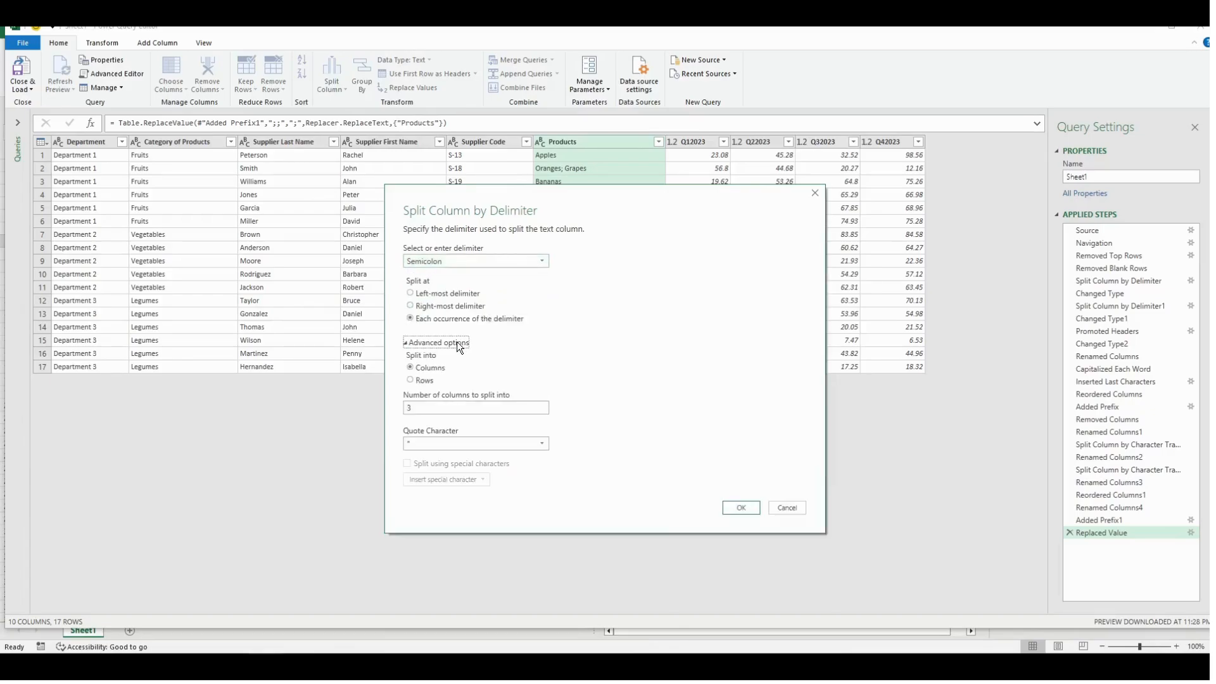
{"action": "left_click", "coordinate": [419, 381]}
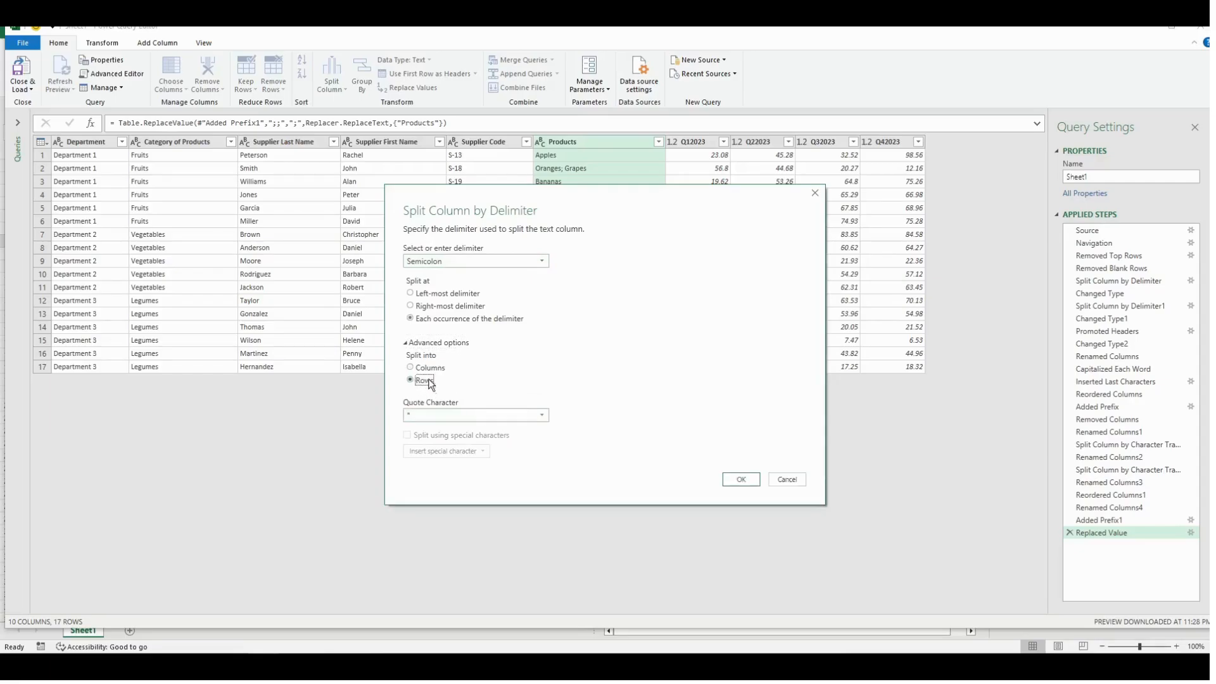
{"action": "left_click", "coordinate": [742, 480]}
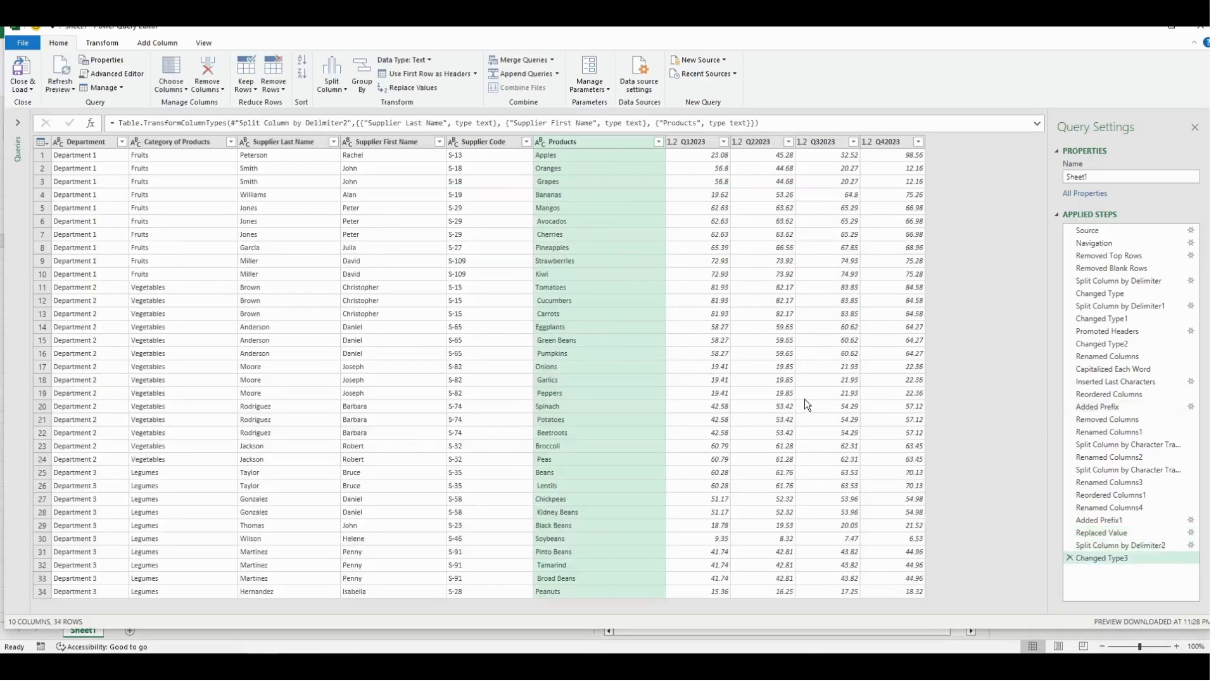
{"action": "left_click", "coordinate": [769, 393]}
{"action": "scroll", "coordinate": [768, 401], "scroll_direction": "down", "scroll_amount": 2}
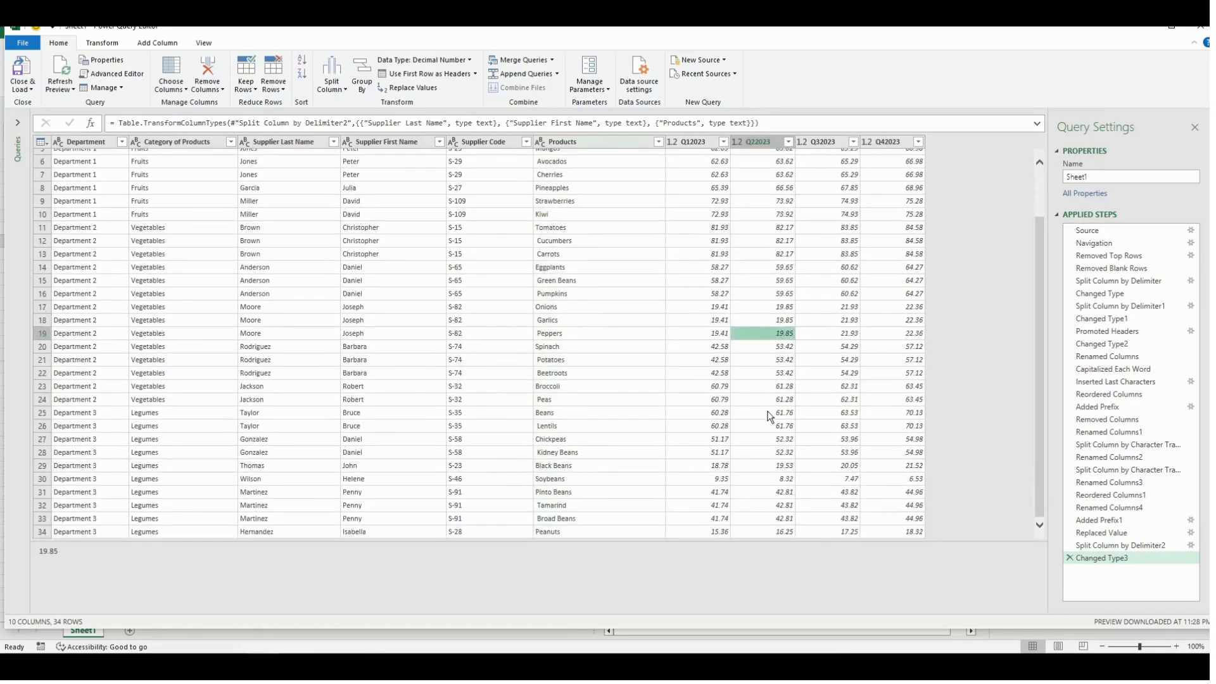
{"action": "scroll", "coordinate": [769, 411], "scroll_direction": "up", "scroll_amount": 2}
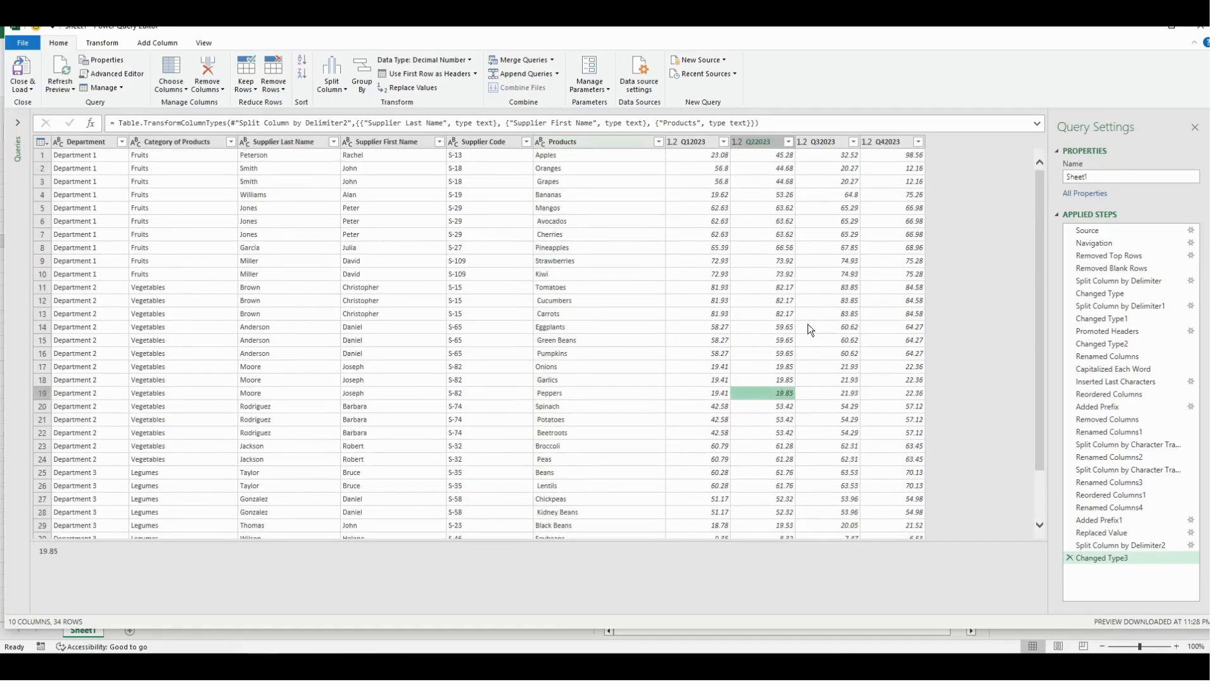